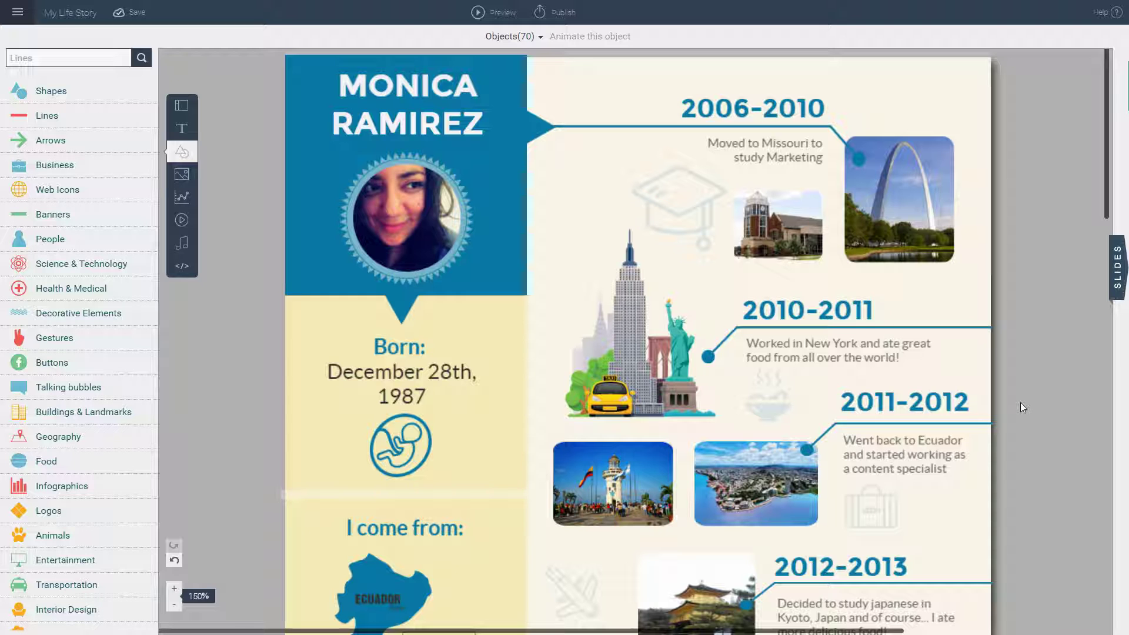
Step: Replace the heading name with the new person's name and set it in Lato
{"action": "double_click", "coordinate": [458, 122]}
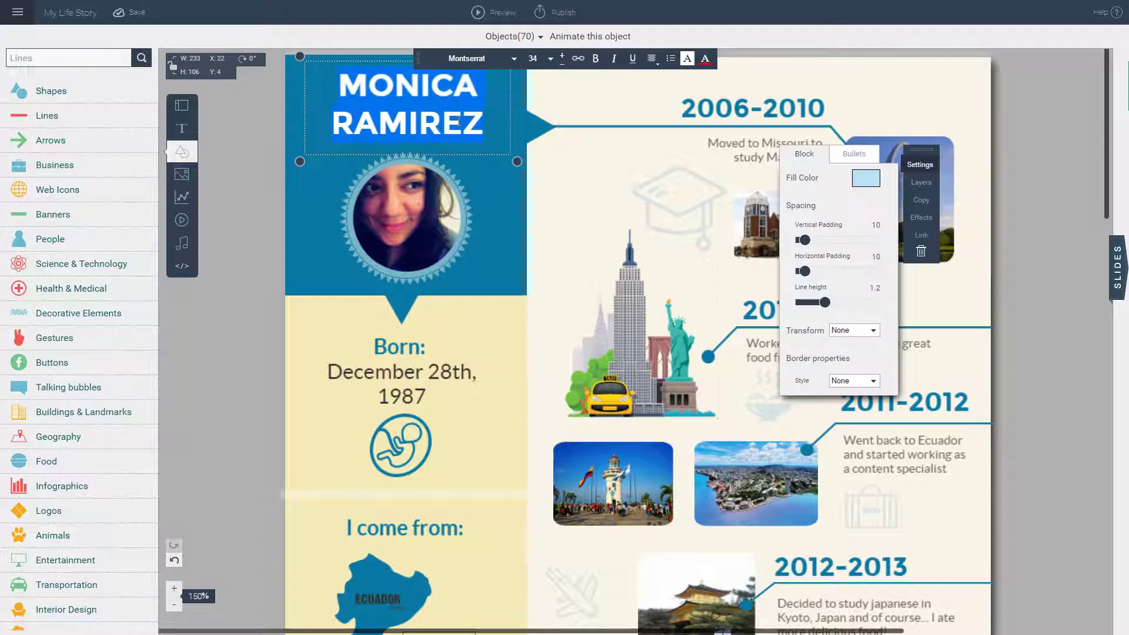
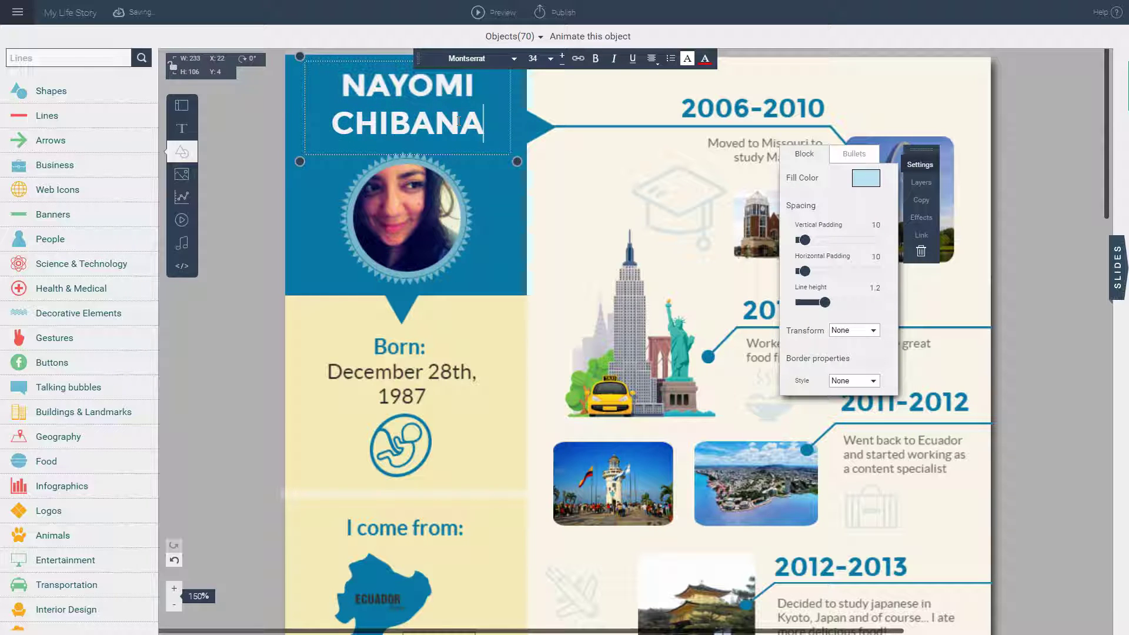
{"action": "left_click", "coordinate": [515, 59]}
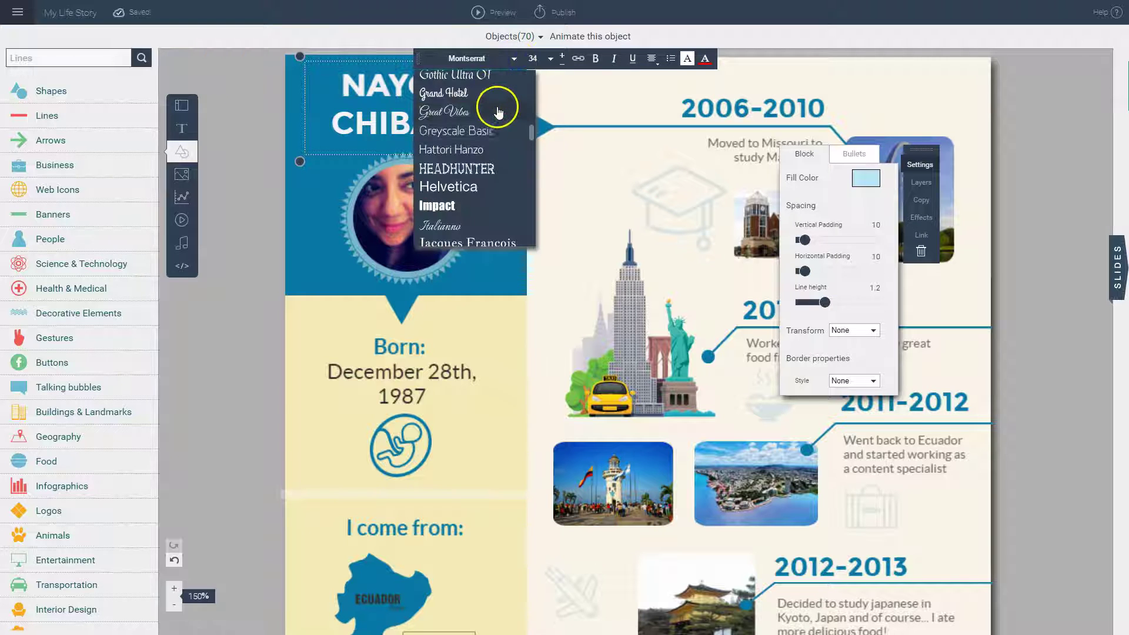
{"action": "scroll", "coordinate": [498, 111], "scroll_direction": "down", "scroll_amount": 5}
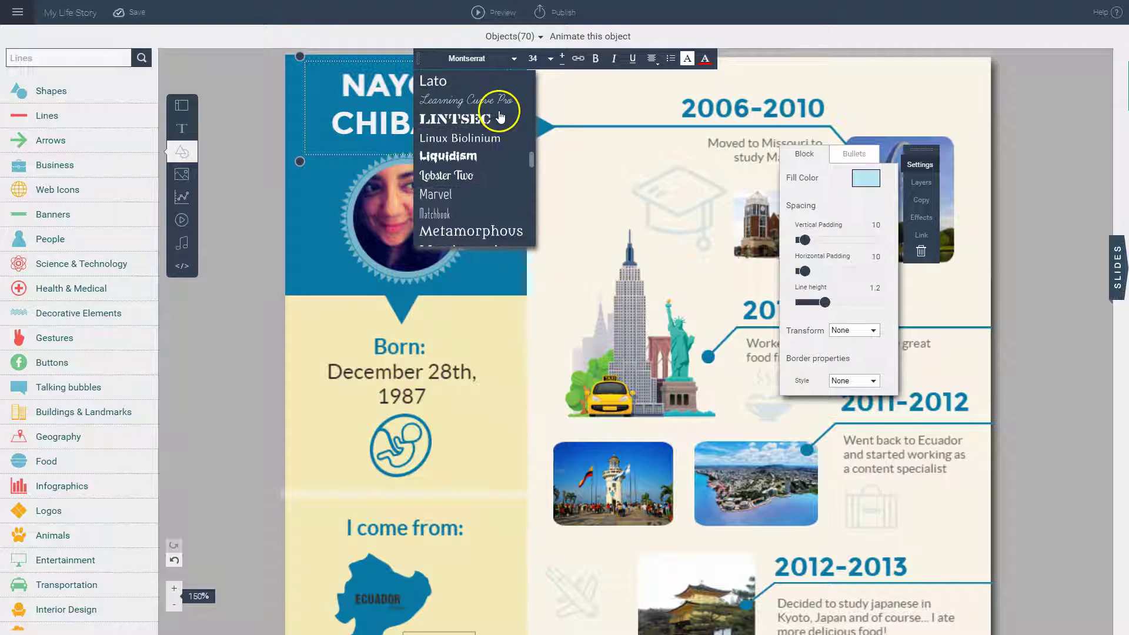
{"action": "scroll", "coordinate": [499, 117], "scroll_direction": "up", "scroll_amount": 3}
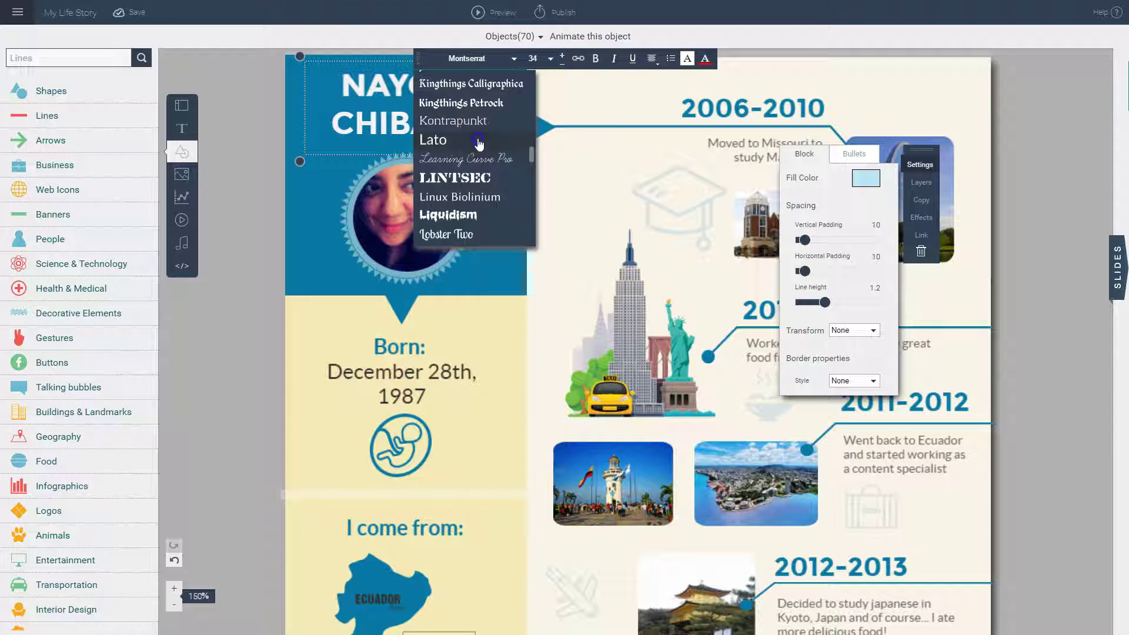
{"action": "left_click", "coordinate": [480, 141]}
Step: Keep the heading at size 34 and toggle its Bold and Underline styling
{"action": "left_click", "coordinate": [563, 57]}
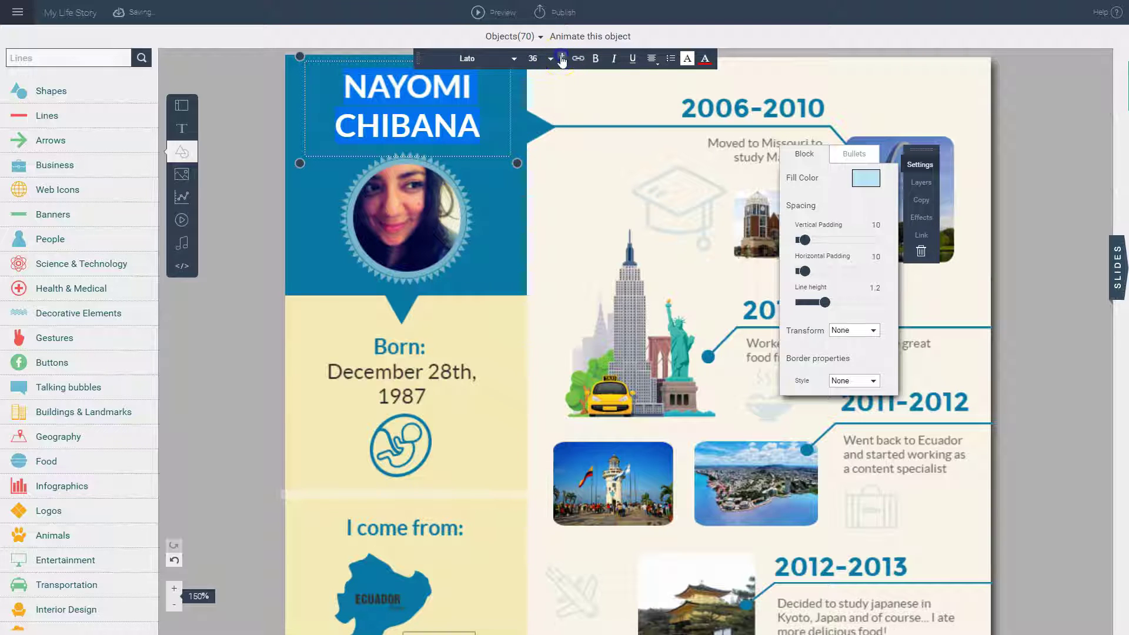
{"action": "left_click", "coordinate": [563, 65]}
{"action": "left_click", "coordinate": [595, 59]}
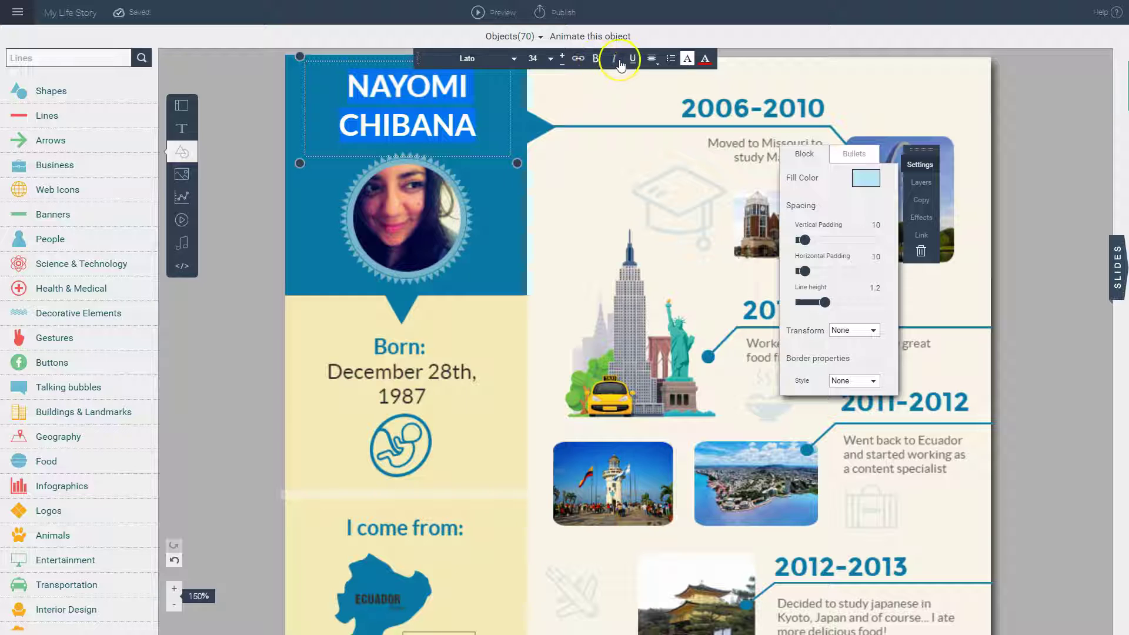
{"action": "left_click", "coordinate": [640, 65]}
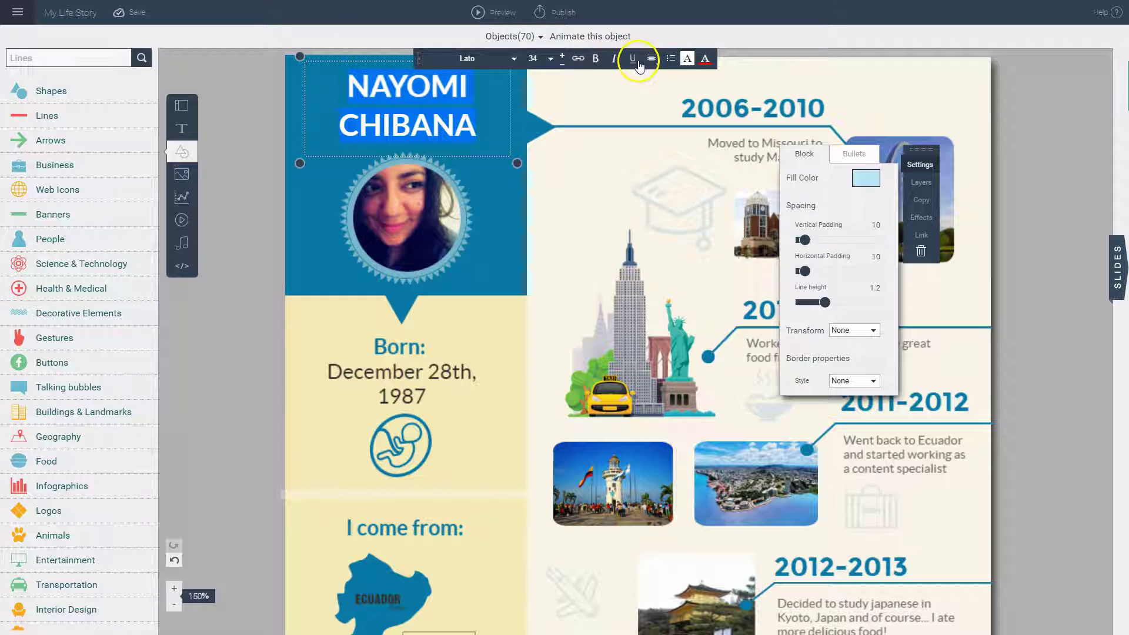
{"action": "left_click", "coordinate": [705, 60]}
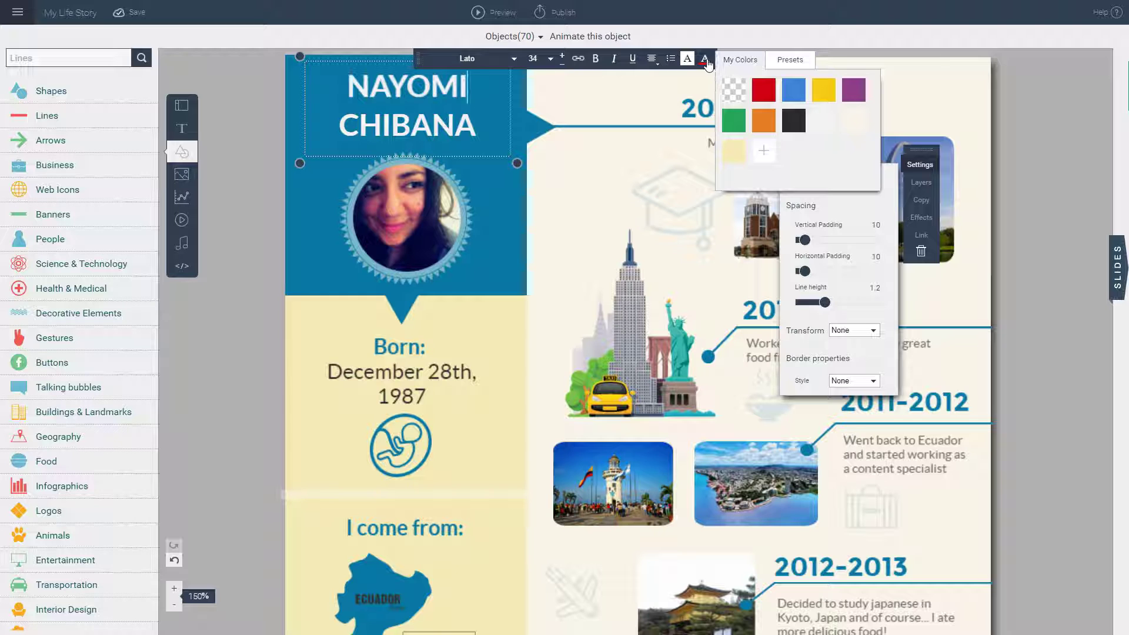
{"action": "left_click", "coordinate": [787, 64]}
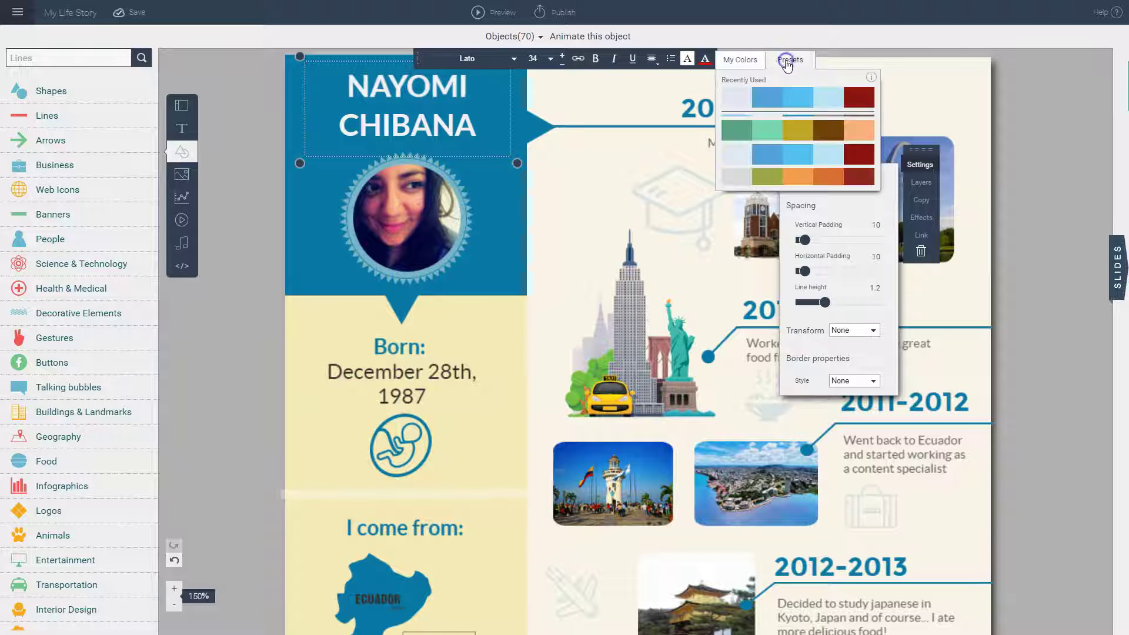
{"action": "scroll", "coordinate": [786, 124], "scroll_direction": "down", "scroll_amount": 3}
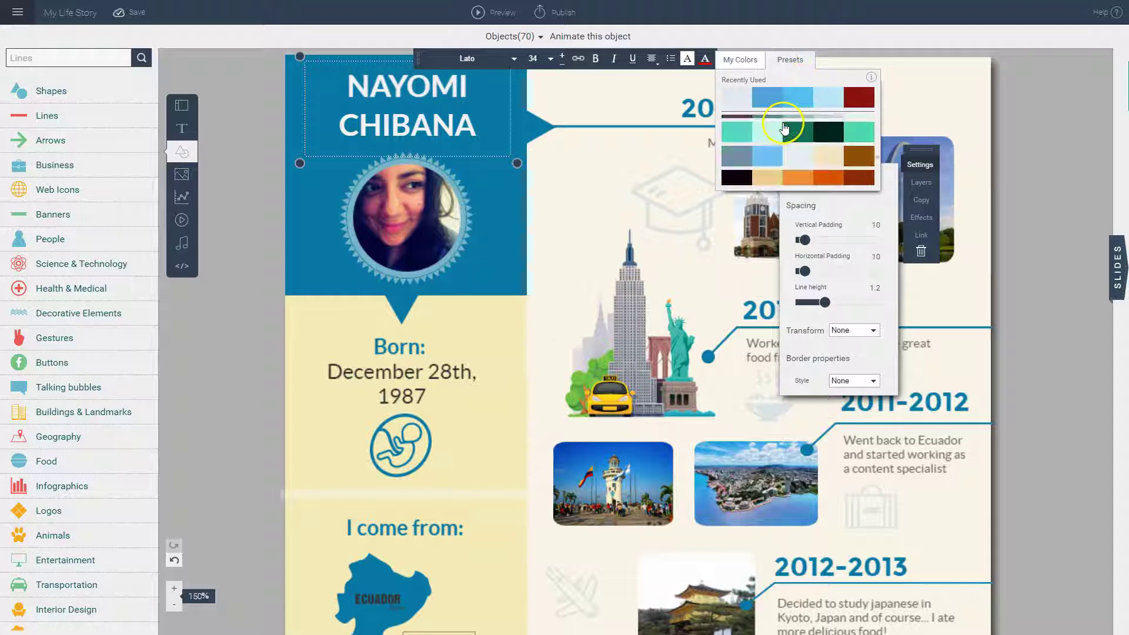
{"action": "scroll", "coordinate": [785, 127], "scroll_direction": "down", "scroll_amount": 4}
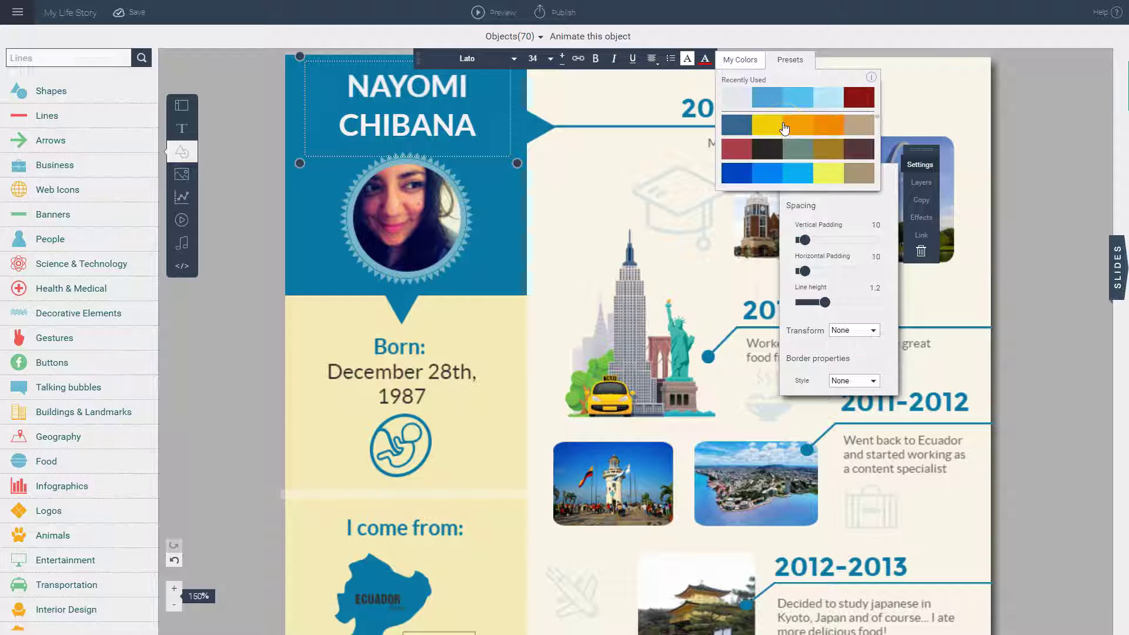
{"action": "scroll", "coordinate": [785, 127], "scroll_direction": "down", "scroll_amount": 1}
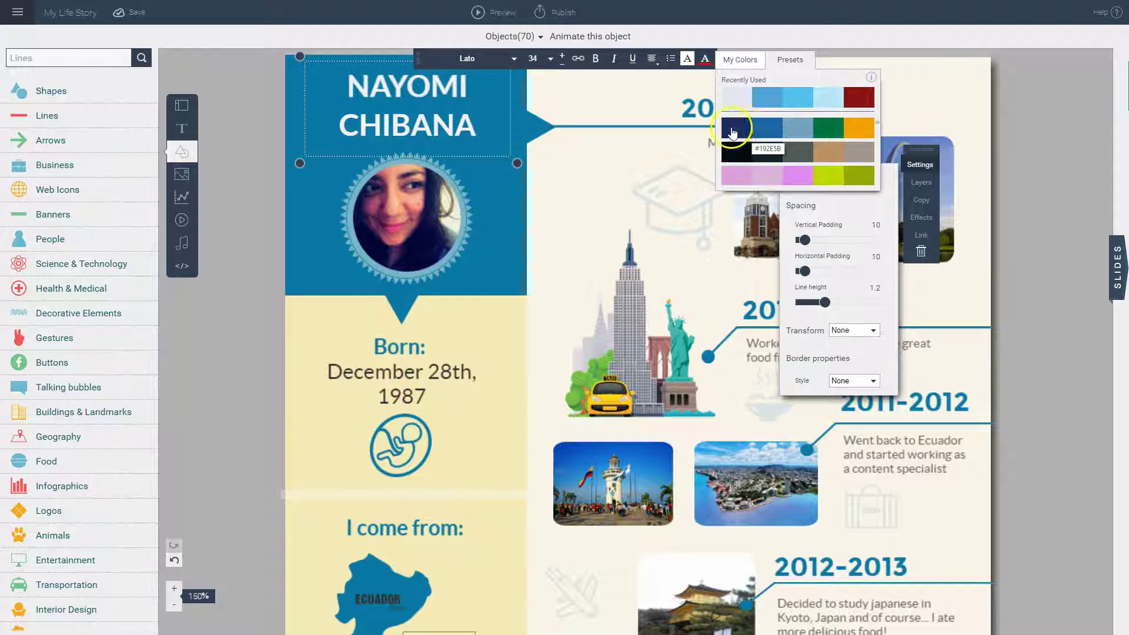
{"action": "left_click", "coordinate": [771, 129]}
{"action": "scroll", "coordinate": [749, 149], "scroll_direction": "down", "scroll_amount": 3}
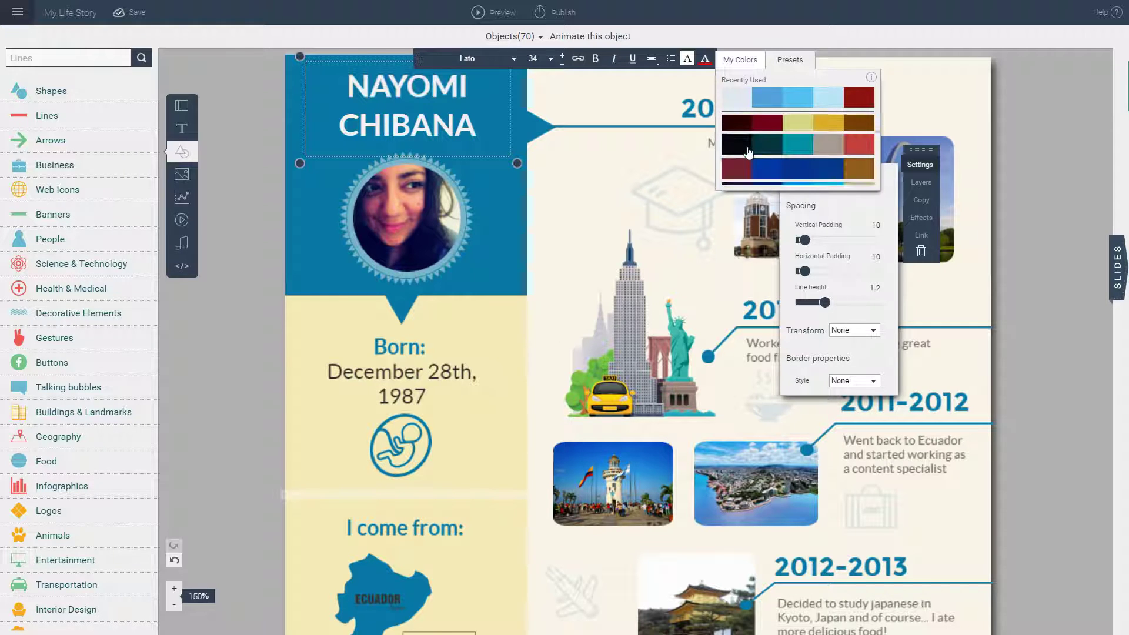
{"action": "scroll", "coordinate": [748, 149], "scroll_direction": "down", "scroll_amount": 3}
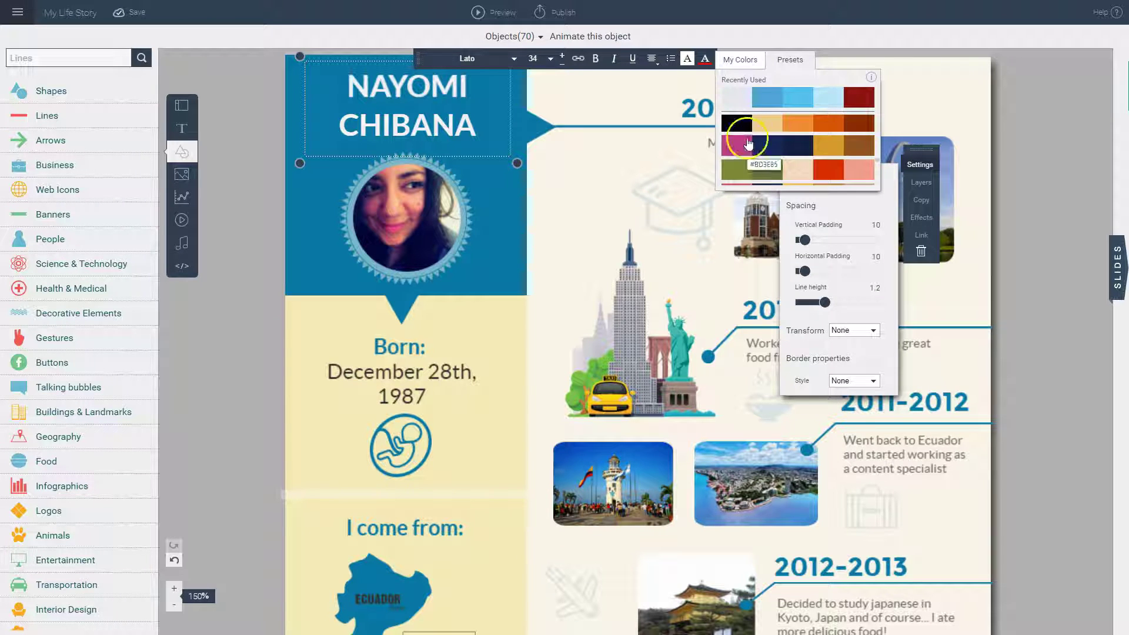
{"action": "left_click", "coordinate": [739, 98]}
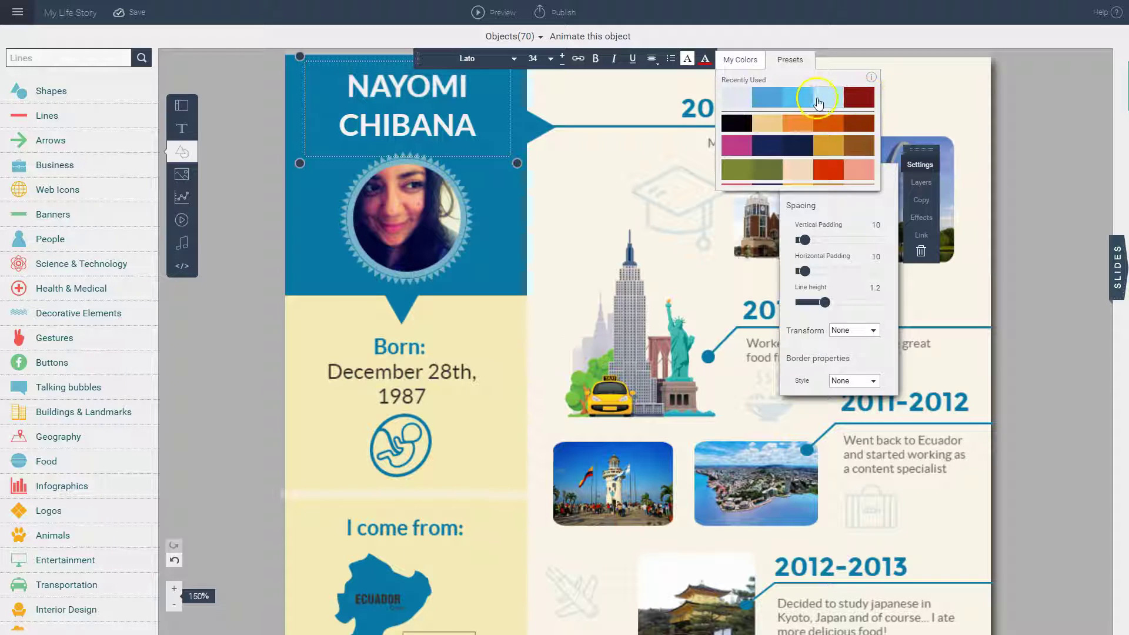
{"action": "left_click", "coordinate": [741, 98]}
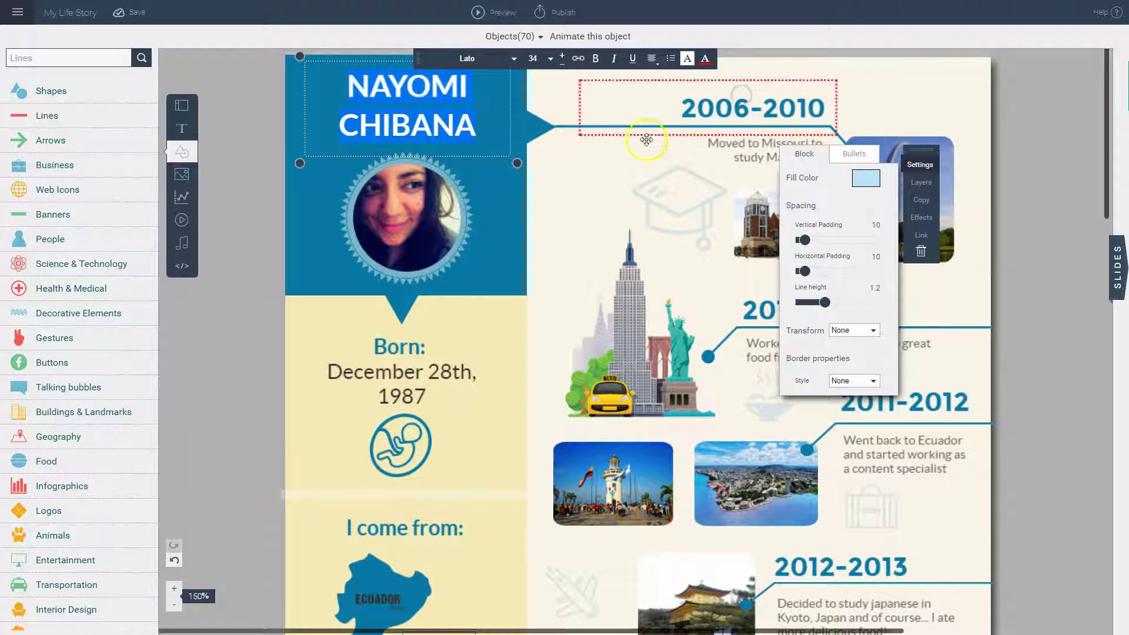
{"action": "left_click", "coordinate": [504, 218]}
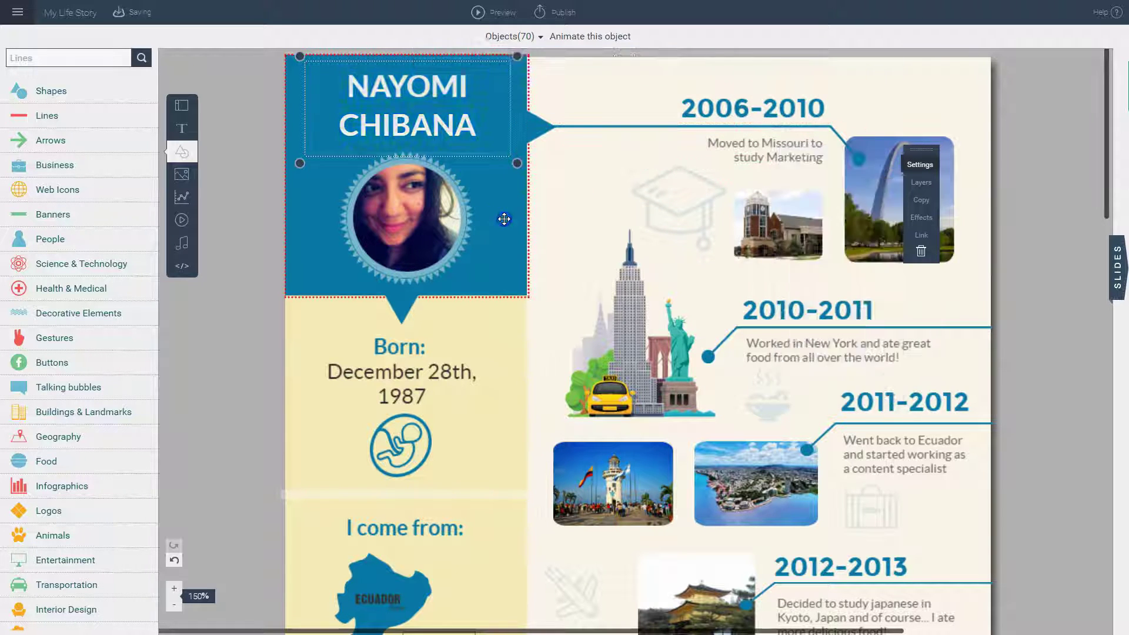
{"action": "left_click", "coordinate": [922, 169]}
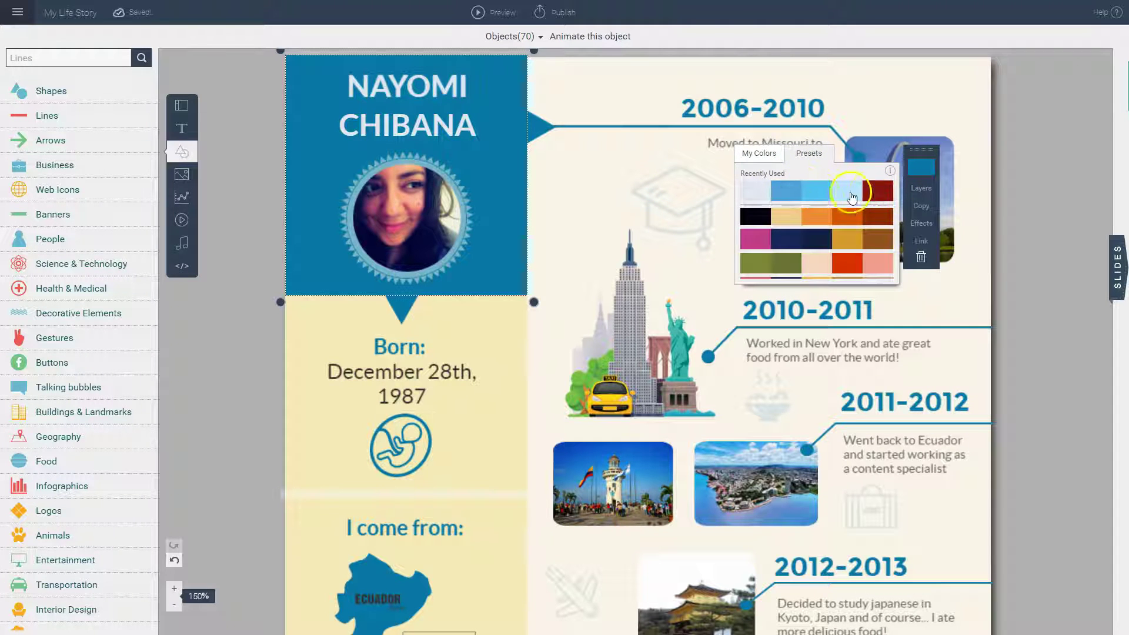
{"action": "left_click", "coordinate": [788, 192]}
{"action": "left_click", "coordinate": [505, 348]}
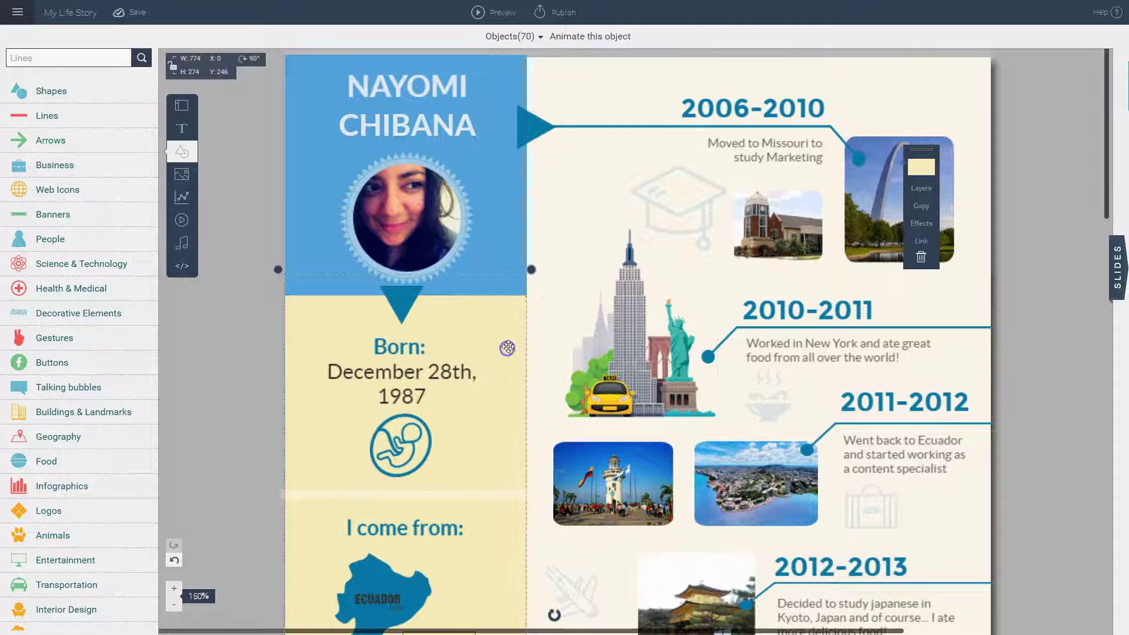
{"action": "left_click", "coordinate": [919, 170]}
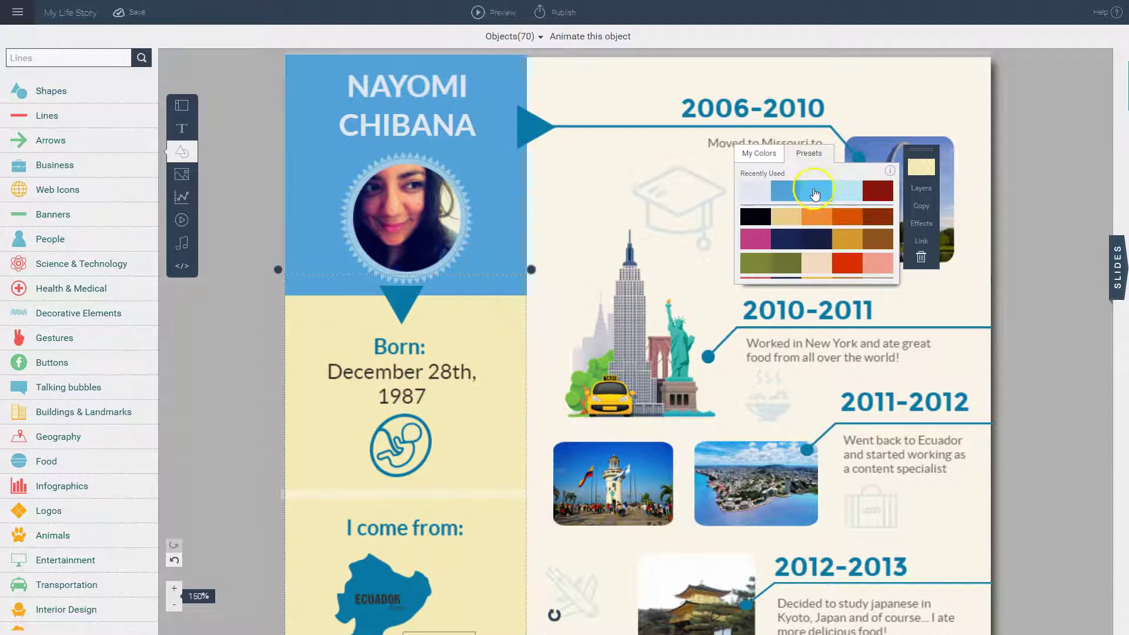
{"action": "left_click", "coordinate": [846, 193]}
{"action": "left_click", "coordinate": [1033, 225]}
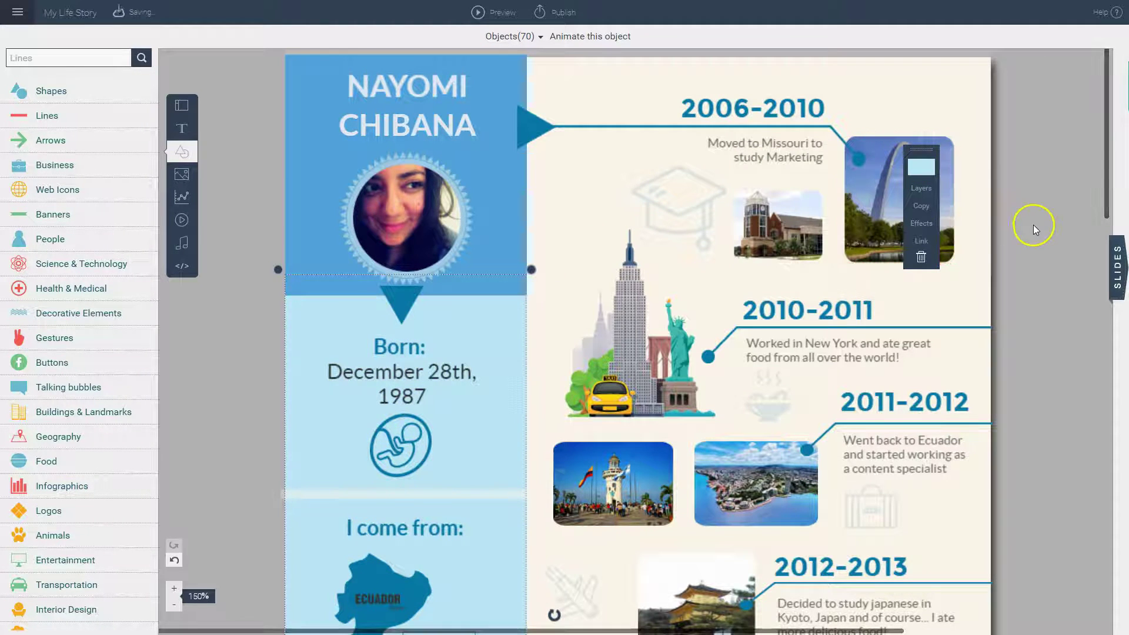
{"action": "left_click", "coordinate": [600, 232]}
{"action": "left_click", "coordinate": [539, 234]}
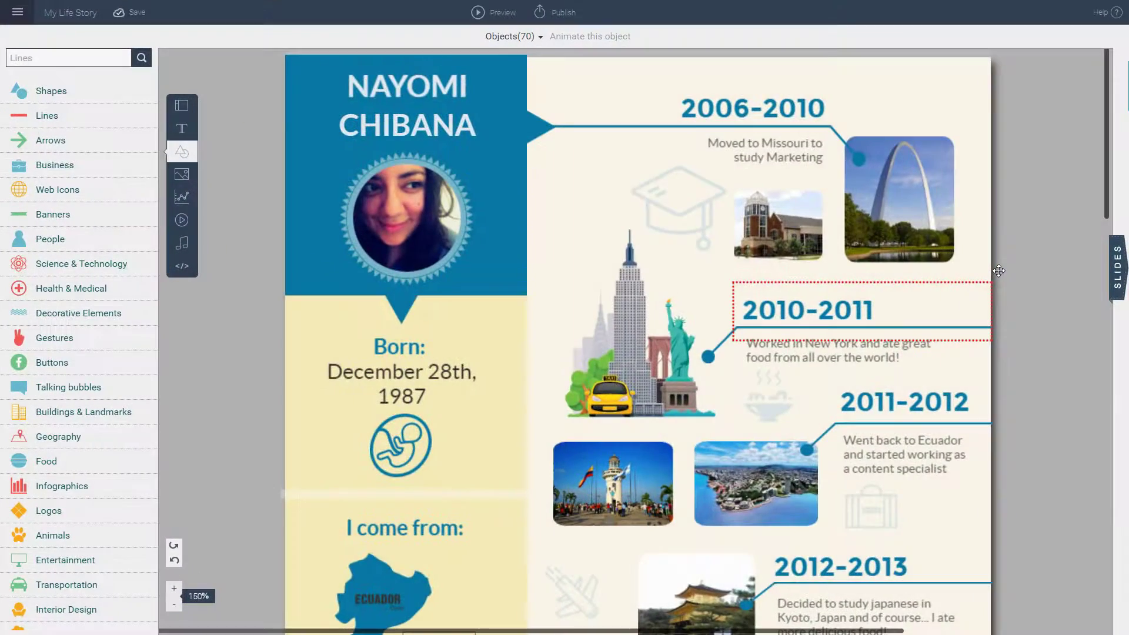
Step: Delete the small university photo under 2006-2010 and show the free image library
{"action": "left_click", "coordinate": [788, 231]}
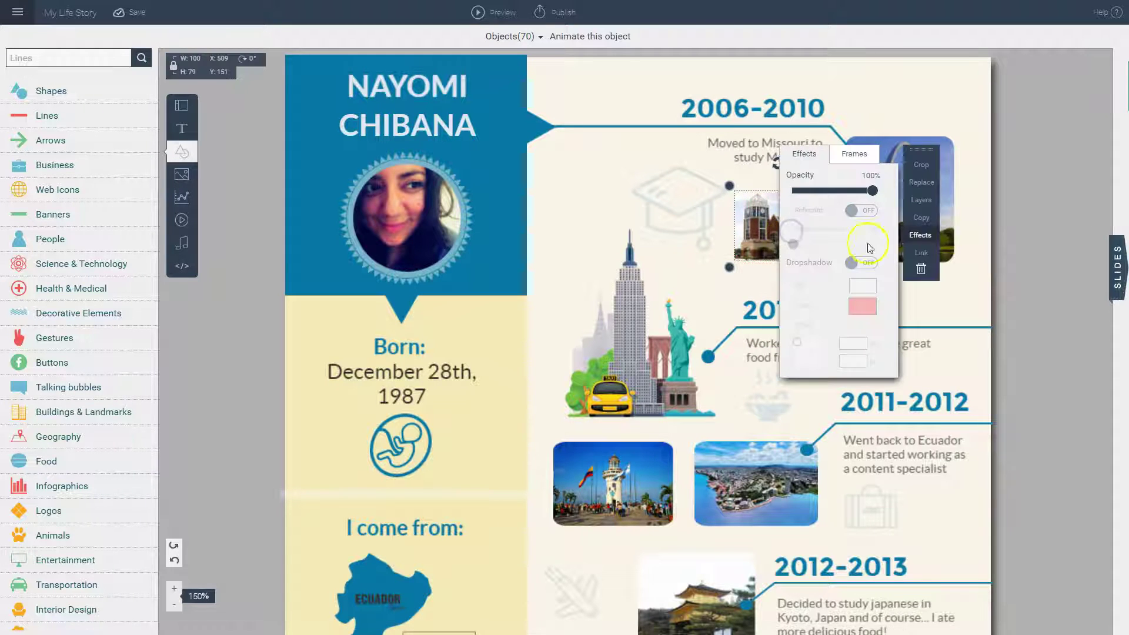
{"action": "left_click", "coordinate": [921, 271]}
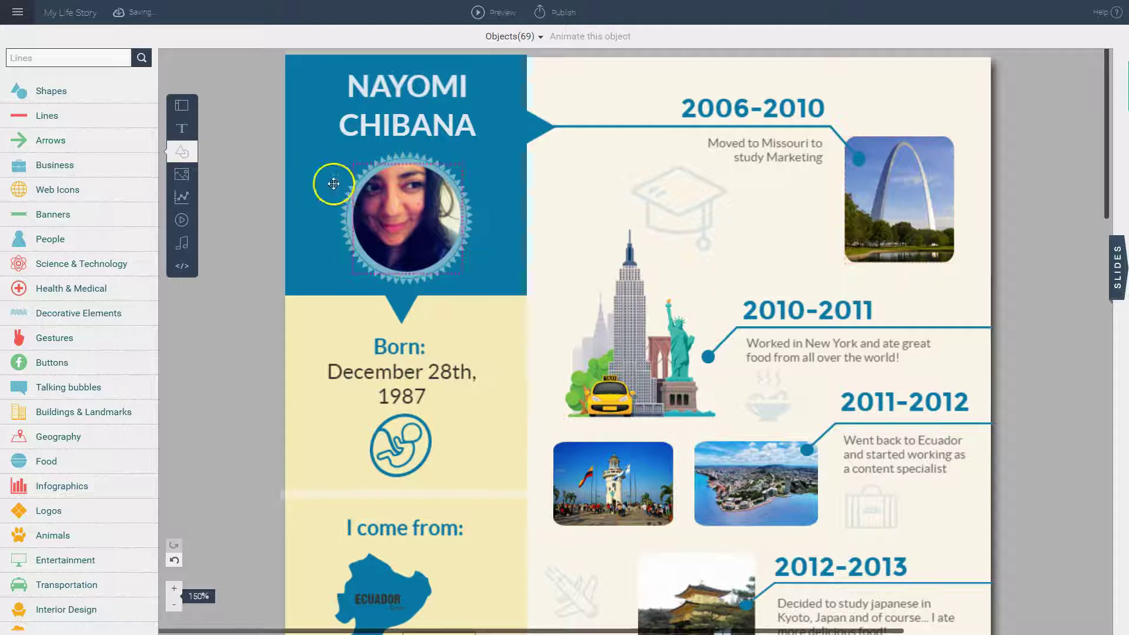
{"action": "left_click", "coordinate": [183, 174]}
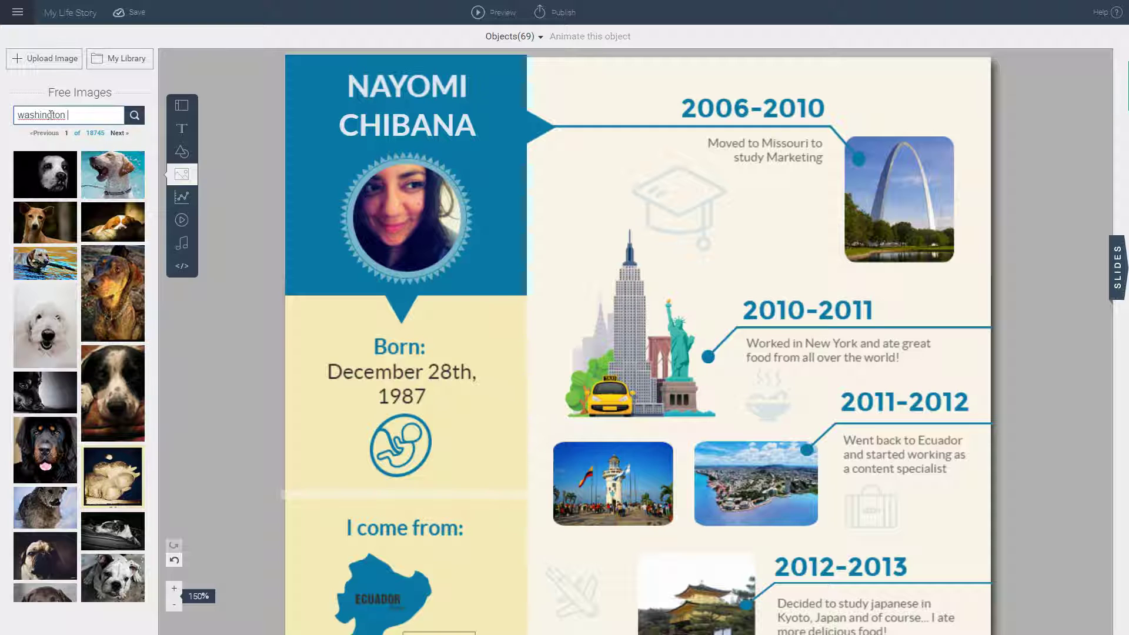
Step: Search free images for 'washington dc' and insert the canal photo
{"action": "key", "text": "Return"}
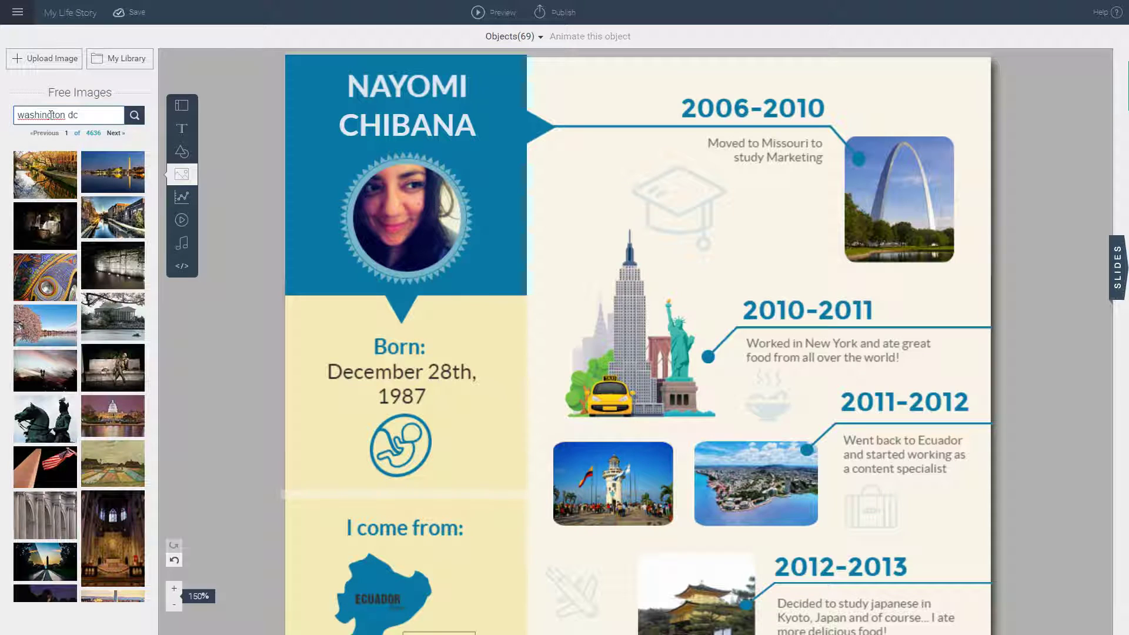
{"action": "left_click", "coordinate": [102, 216]}
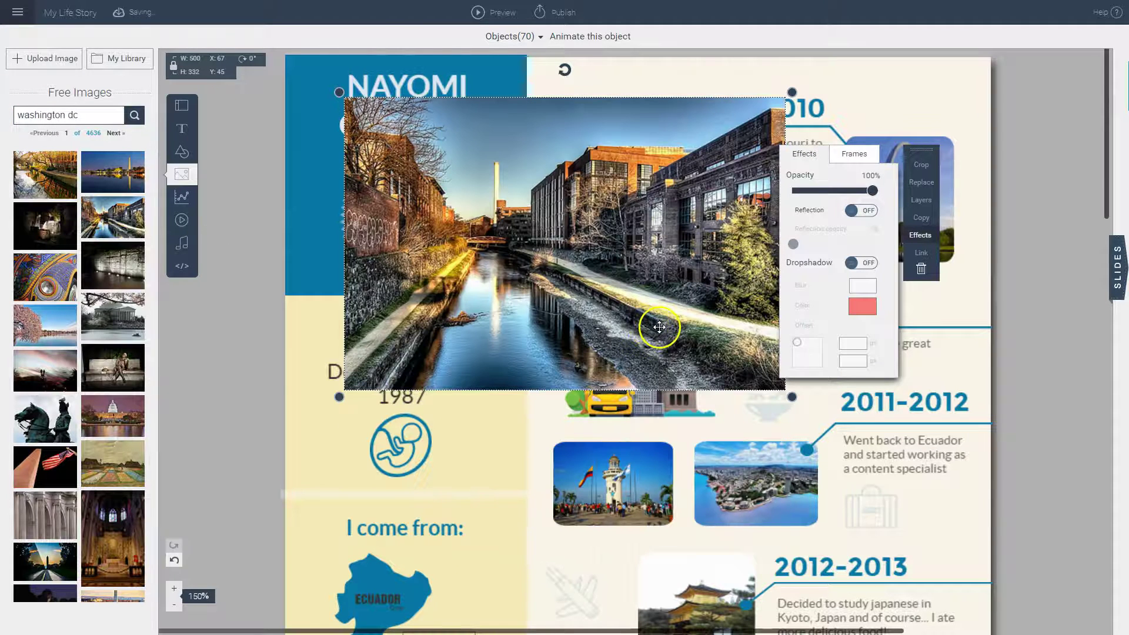
Step: Give the canal photo a rounded frame and crop it to a wide canal view
{"action": "left_click", "coordinate": [850, 156]}
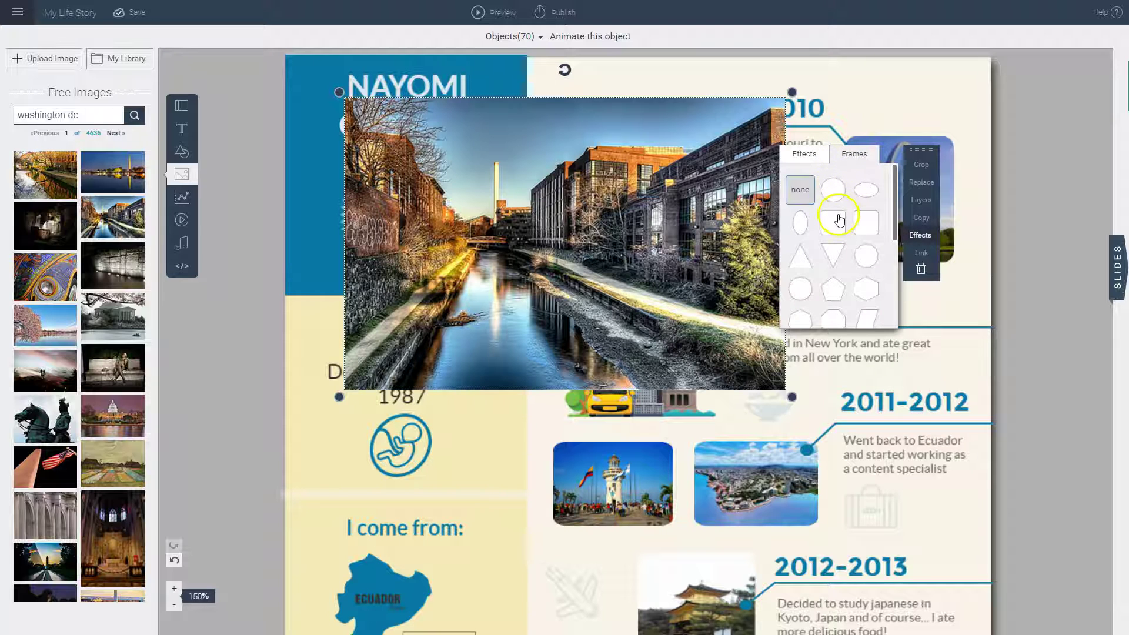
{"action": "scroll", "coordinate": [839, 220], "scroll_direction": "down", "scroll_amount": 5}
{"action": "scroll", "coordinate": [841, 229], "scroll_direction": "up", "scroll_amount": 5}
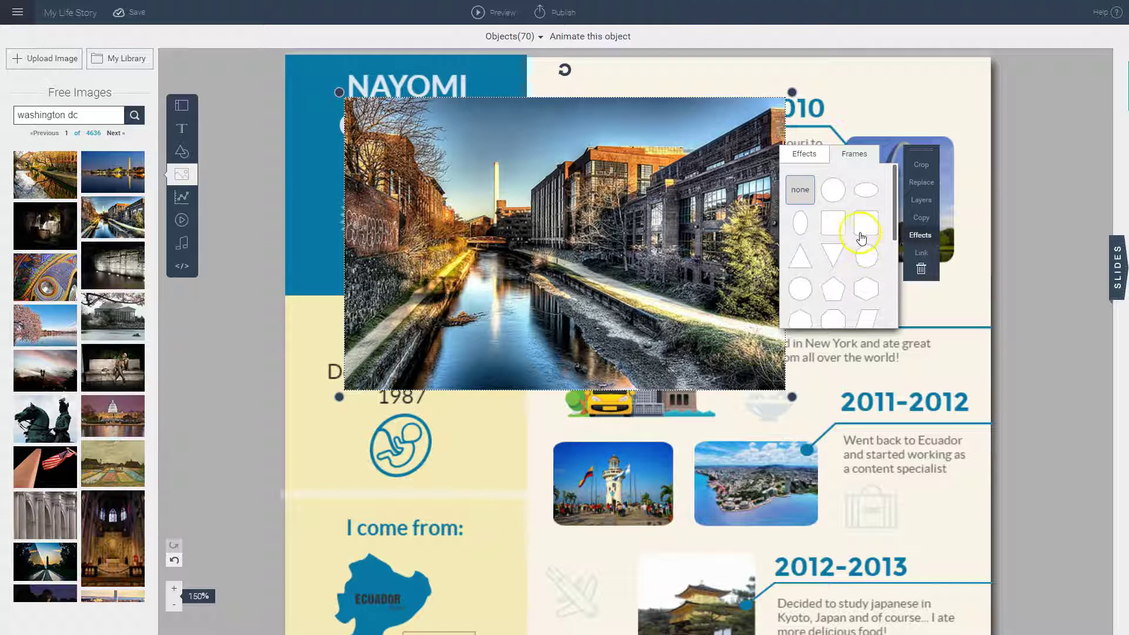
{"action": "left_click", "coordinate": [840, 222]}
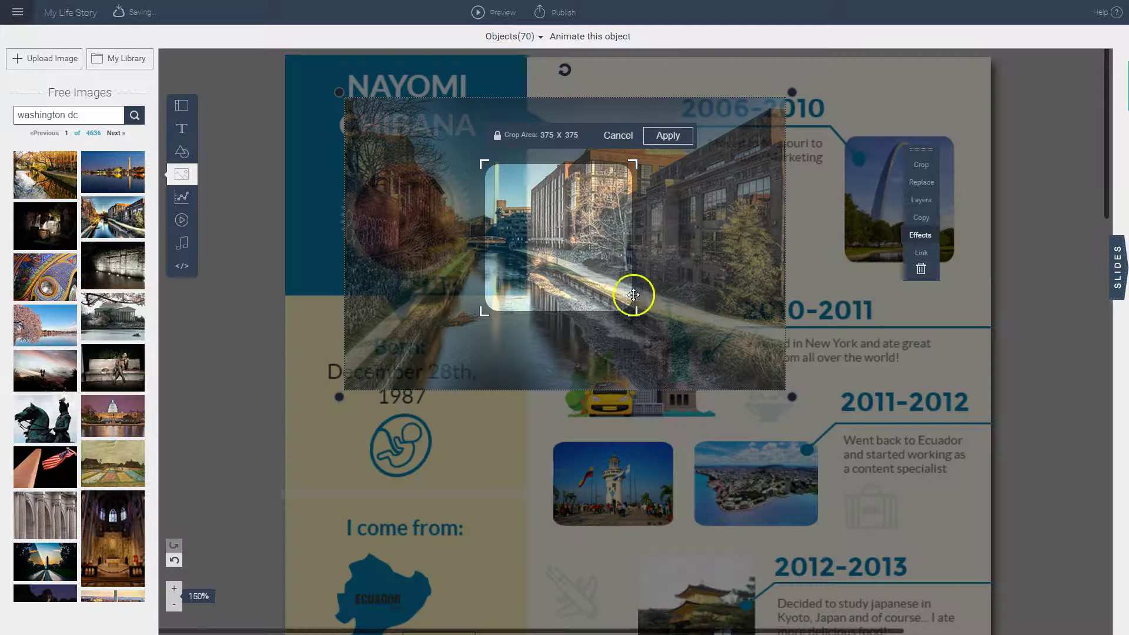
{"action": "left_click_drag", "start_coordinate": [701, 347], "coordinate": [629, 321]}
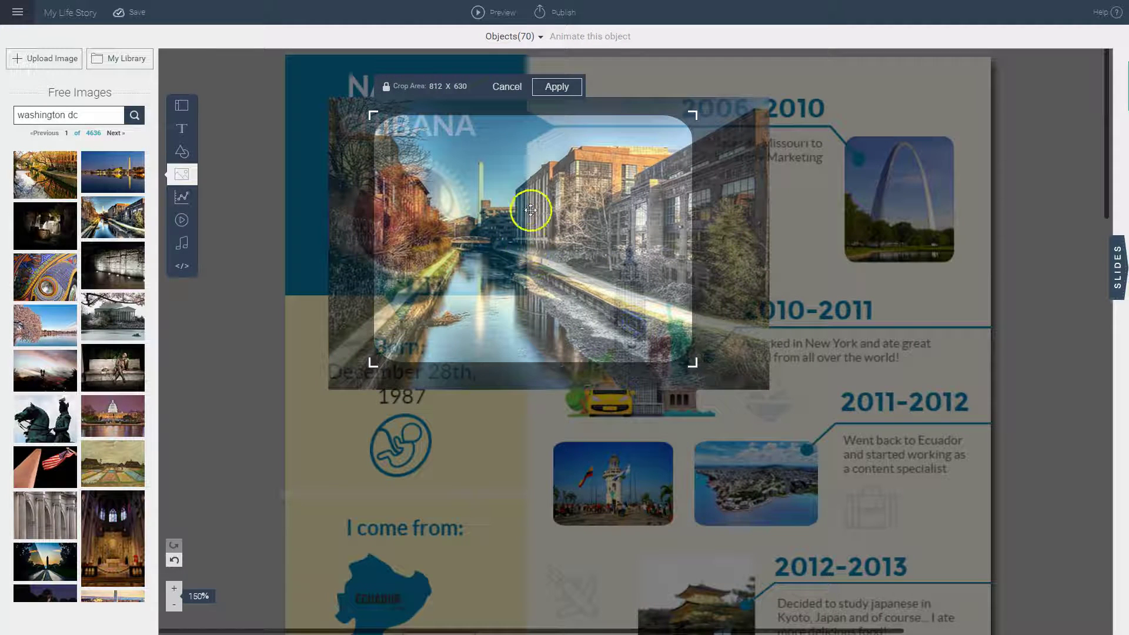
{"action": "left_click", "coordinate": [560, 87]}
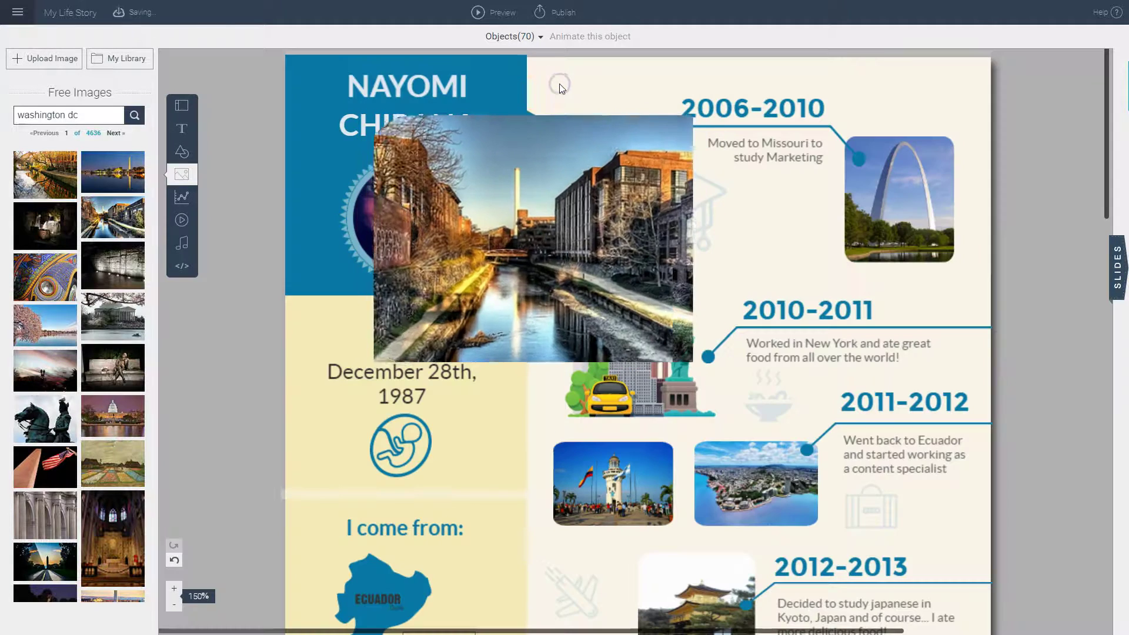
Step: Shrink the canal photo to about half size by 2006–2010, then delete the New York illustration
{"action": "left_click", "coordinate": [693, 323]}
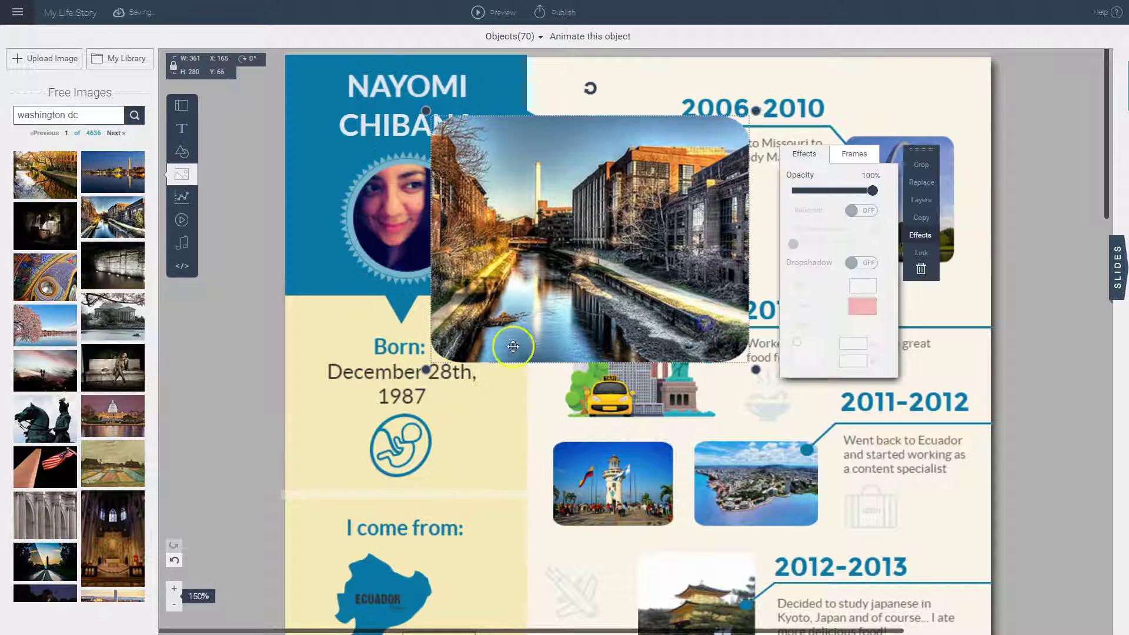
{"action": "left_click_drag", "start_coordinate": [423, 371], "coordinate": [584, 214]}
{"action": "left_click", "coordinate": [1052, 294]}
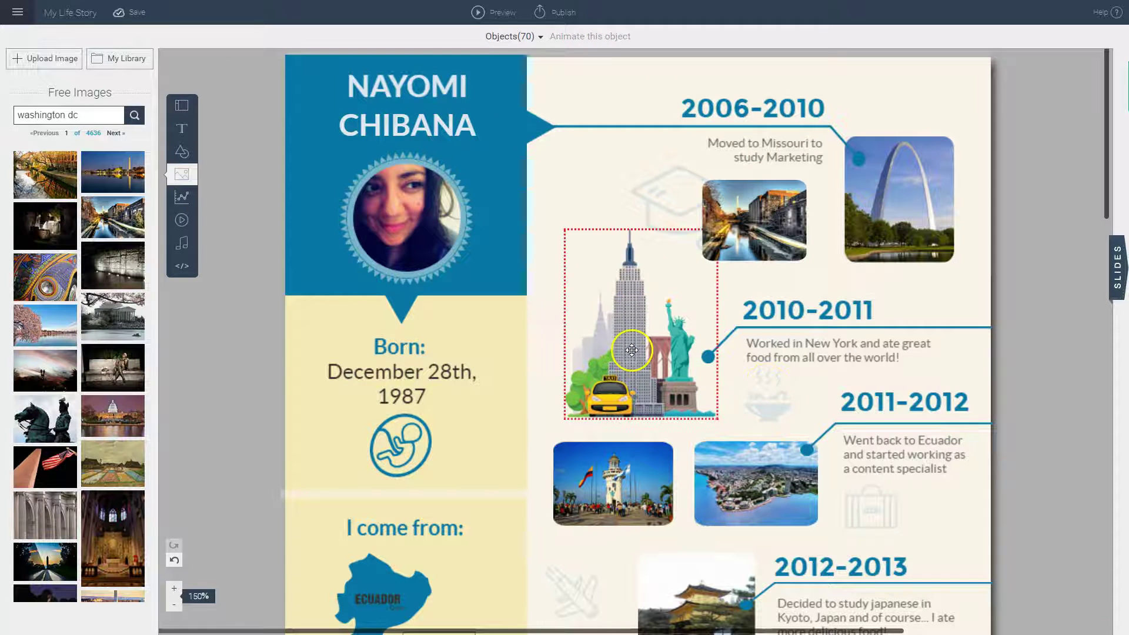
{"action": "left_click", "coordinate": [641, 330]}
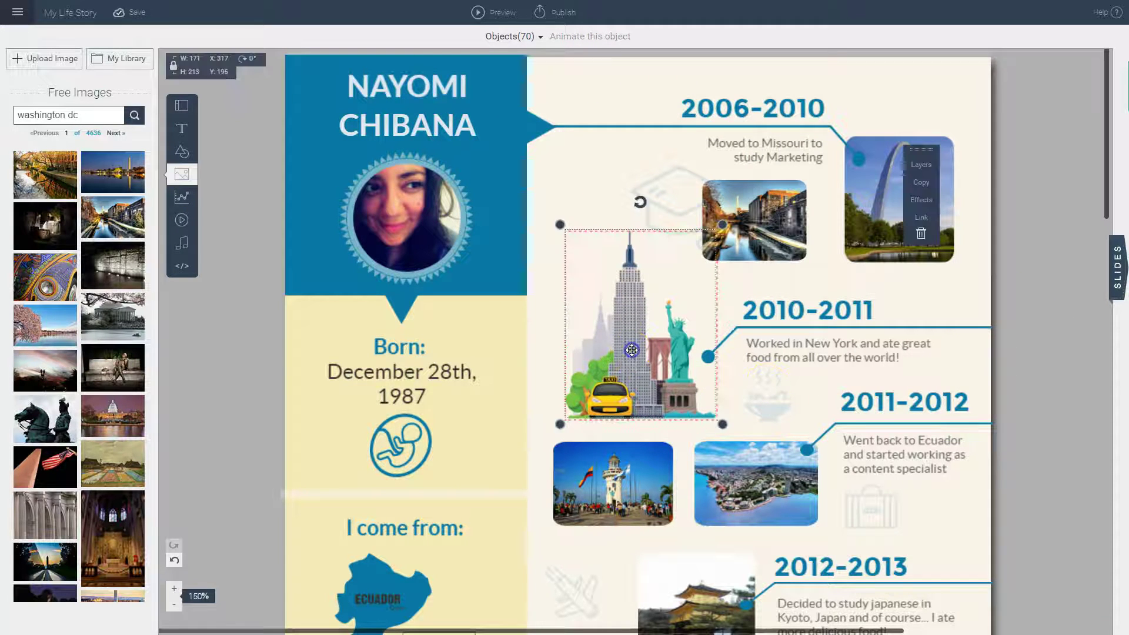
{"action": "left_click", "coordinate": [922, 235]}
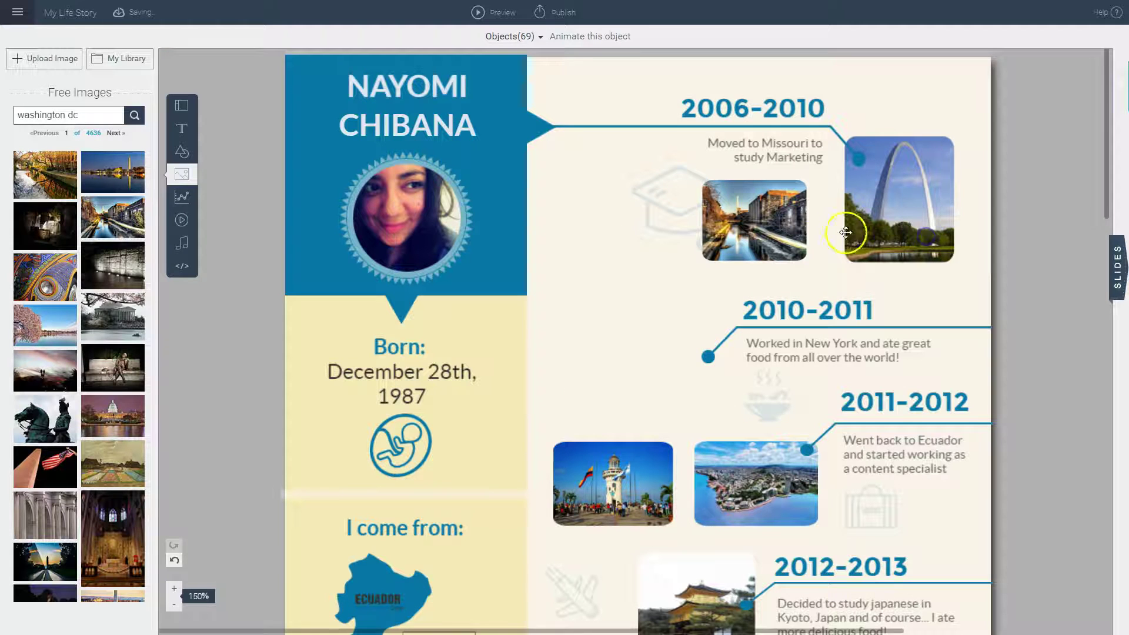
Step: Search Shapes & Icons for 'sports' and add the teal baseball icon
{"action": "left_click", "coordinate": [182, 154]}
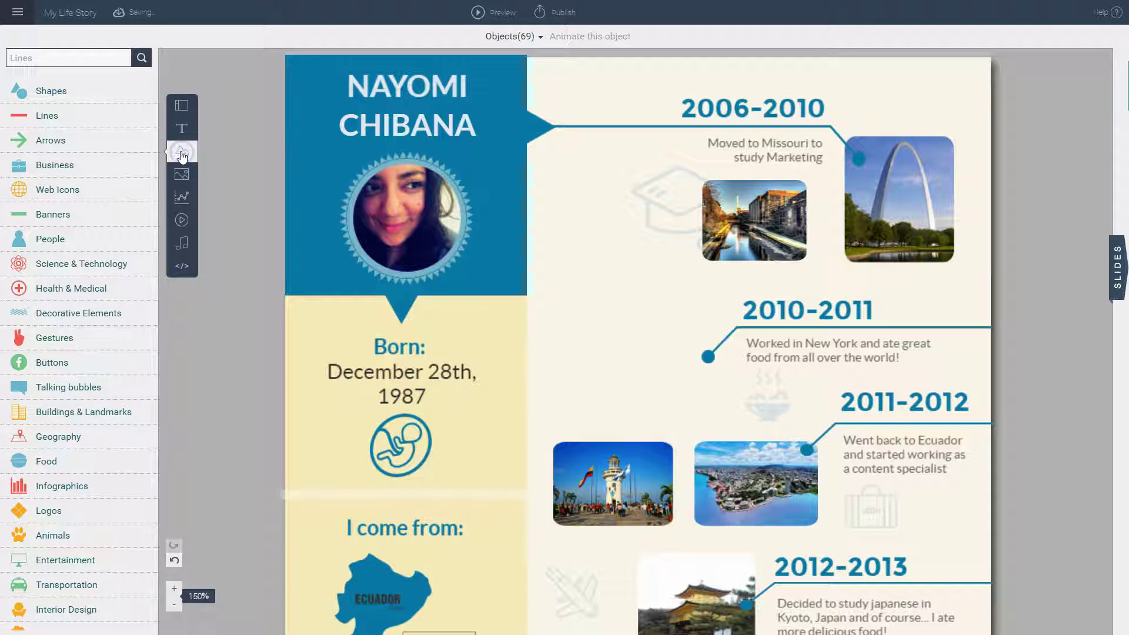
{"action": "left_click", "coordinate": [92, 57]}
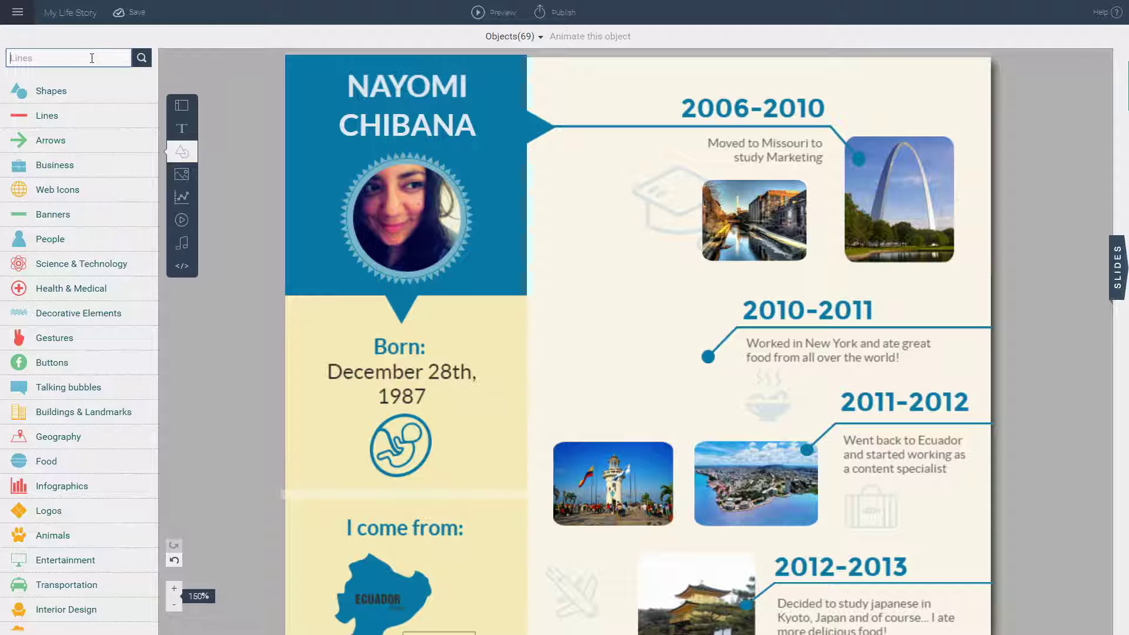
{"action": "type", "text": "sports"}
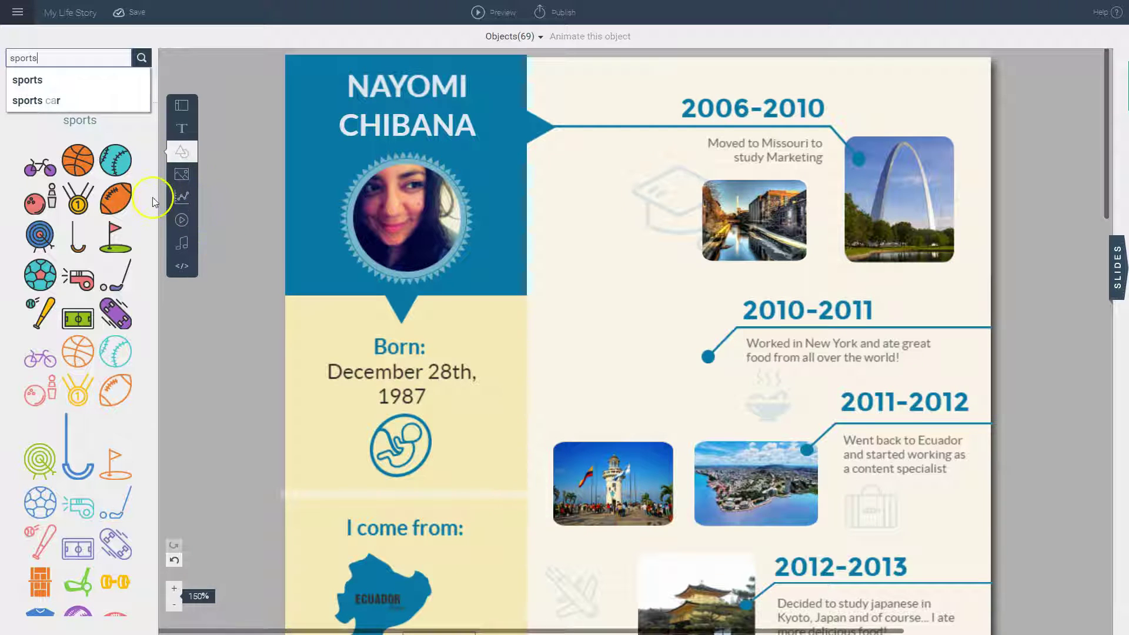
{"action": "left_click", "coordinate": [115, 160]}
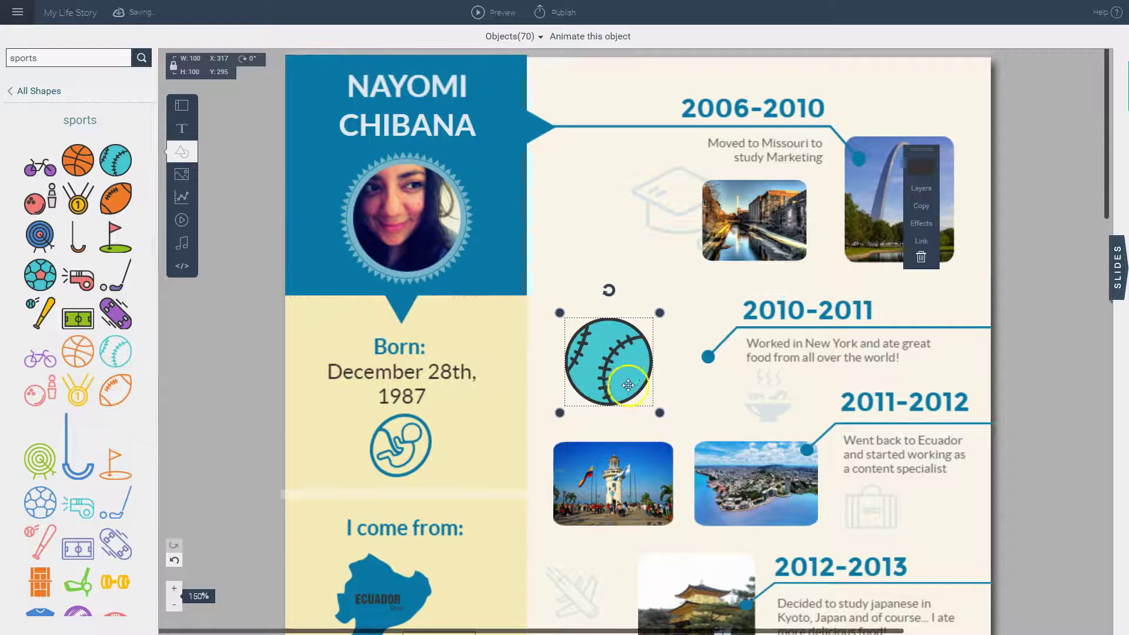
Step: Fill the baseball dark teal with white stitches and position it beside 2010–2011
{"action": "left_click_drag", "start_coordinate": [630, 385], "coordinate": [676, 384]}
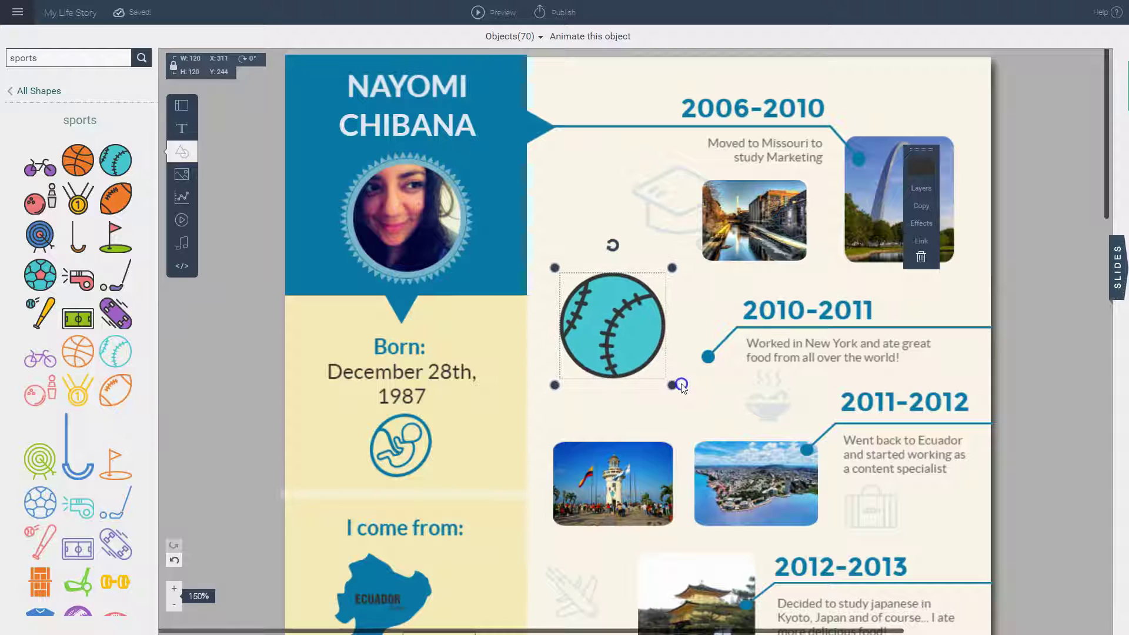
{"action": "left_click", "coordinate": [920, 170]}
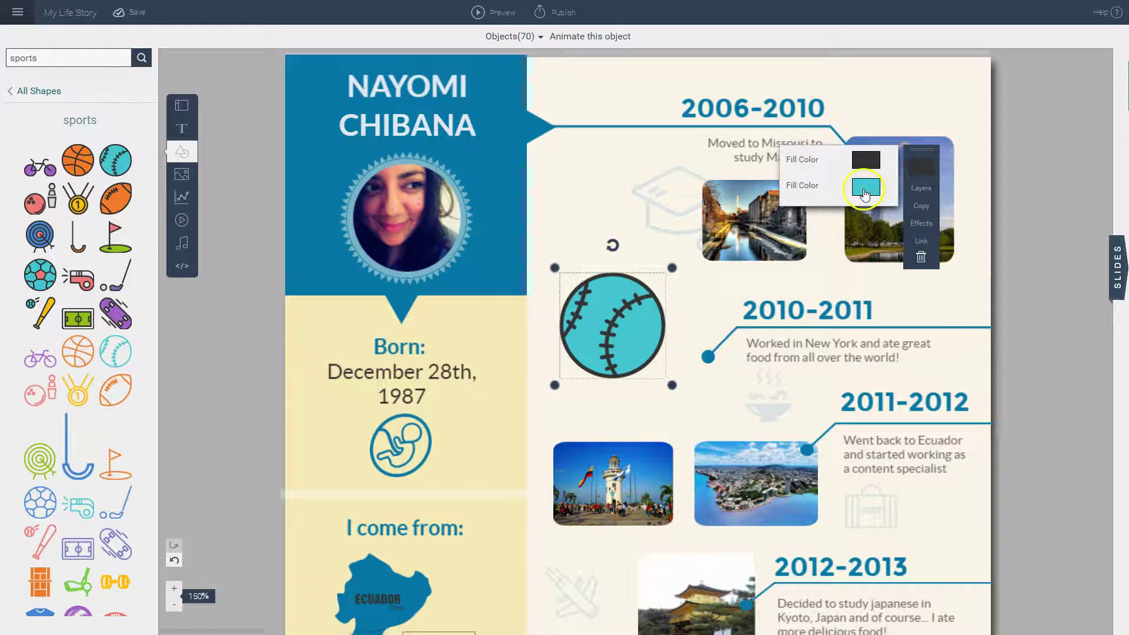
{"action": "left_click", "coordinate": [865, 190]}
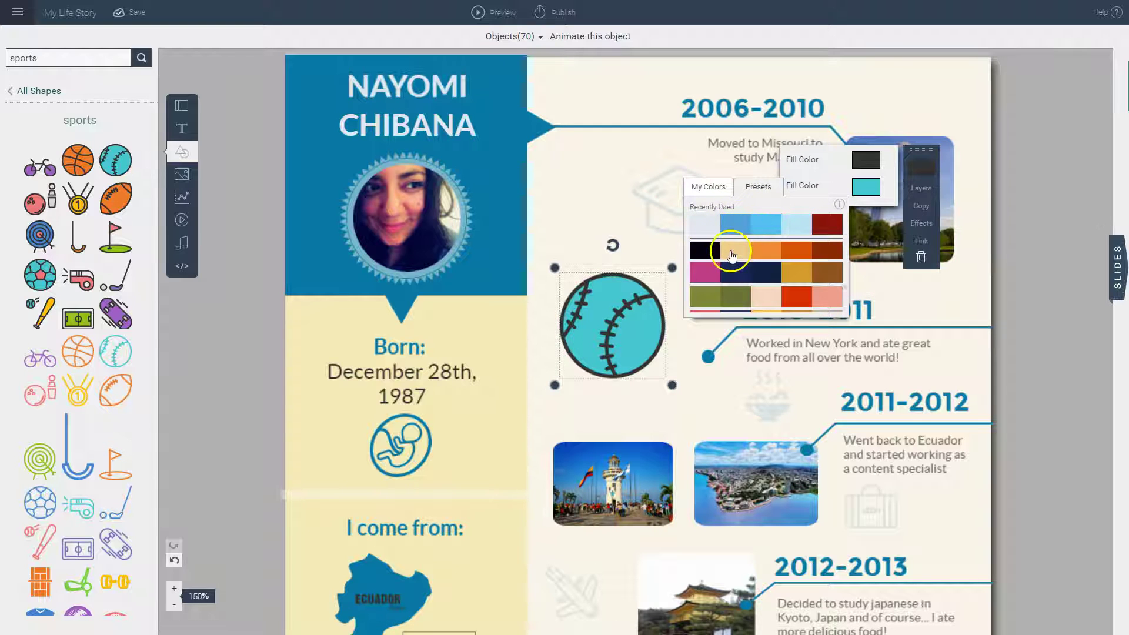
{"action": "scroll", "coordinate": [723, 247], "scroll_direction": "down", "scroll_amount": 4}
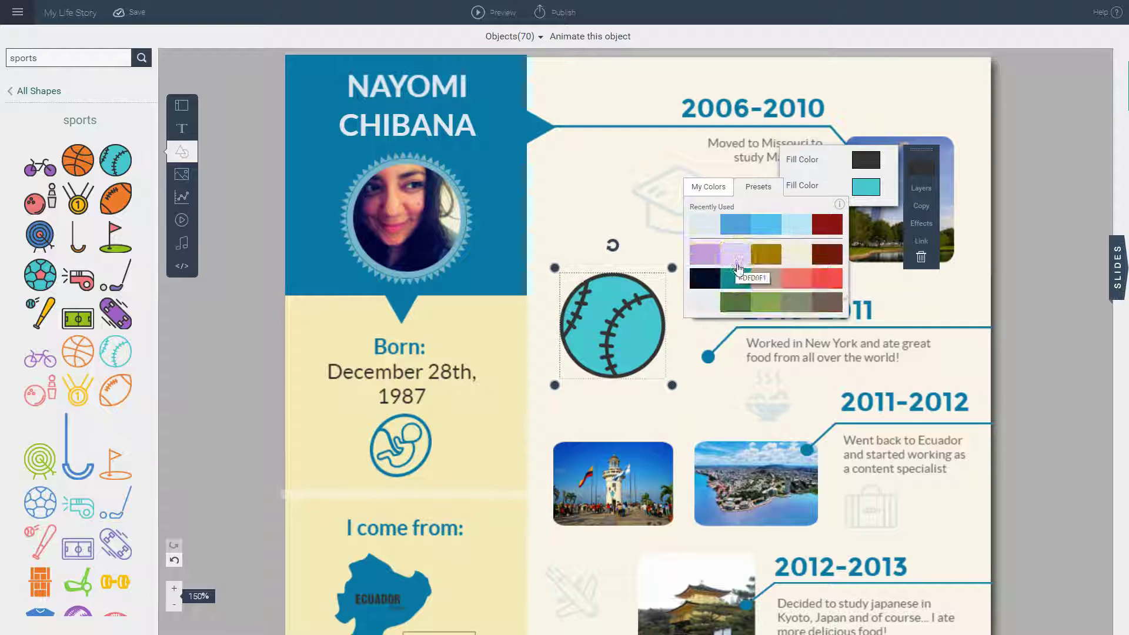
{"action": "left_click", "coordinate": [736, 279]}
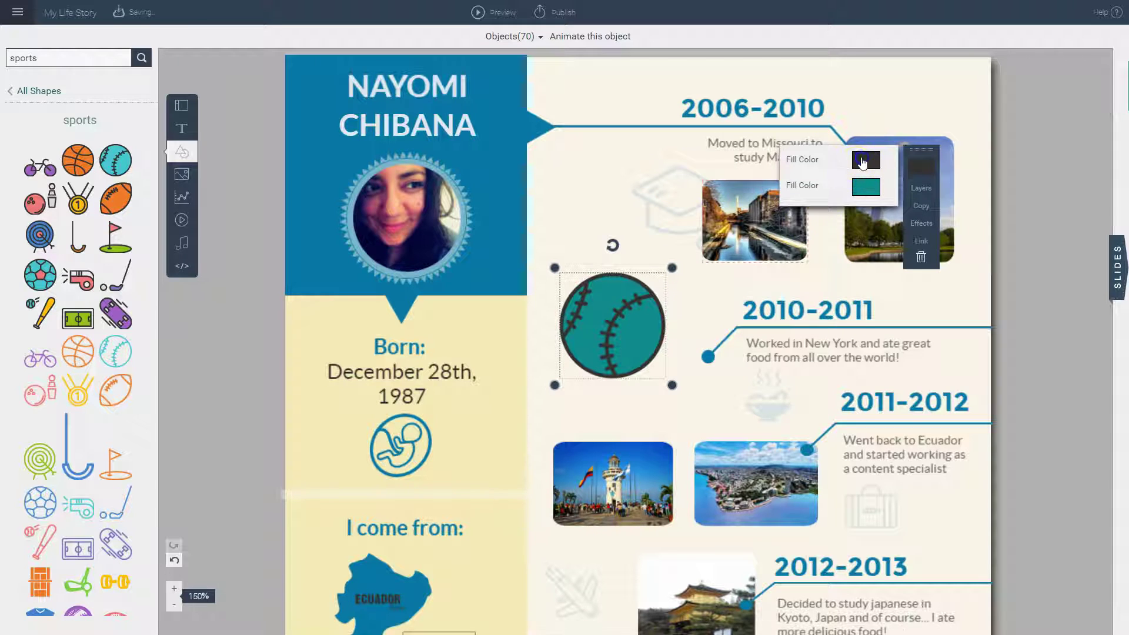
{"action": "left_click", "coordinate": [863, 160]}
{"action": "left_click", "coordinate": [707, 276]}
{"action": "left_click_drag", "start_coordinate": [653, 331], "coordinate": [659, 311]}
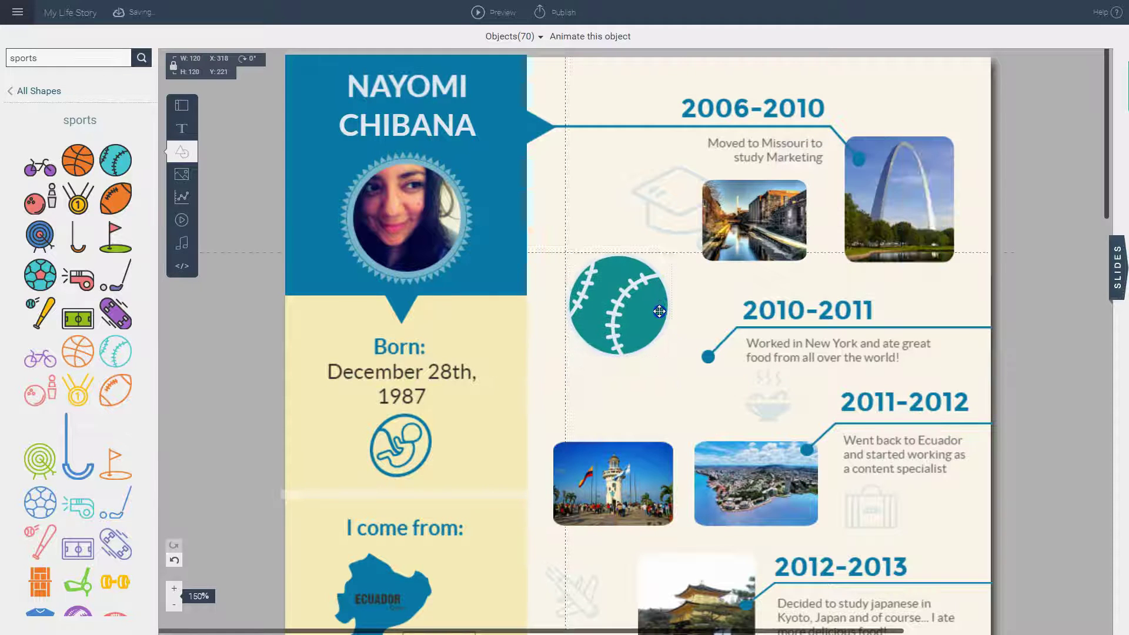
Step: Insert a video from the copied YouTube URL with Auto-play turned on
{"action": "scroll", "coordinate": [1009, 326], "scroll_direction": "down", "scroll_amount": 5}
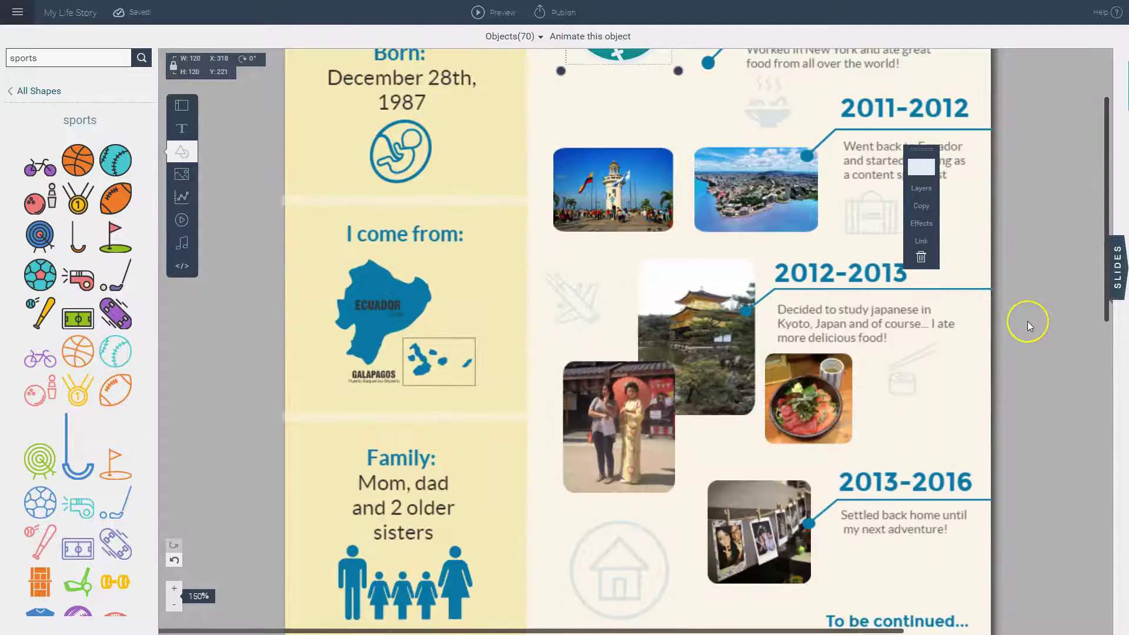
{"action": "scroll", "coordinate": [1028, 321], "scroll_direction": "down", "scroll_amount": 7}
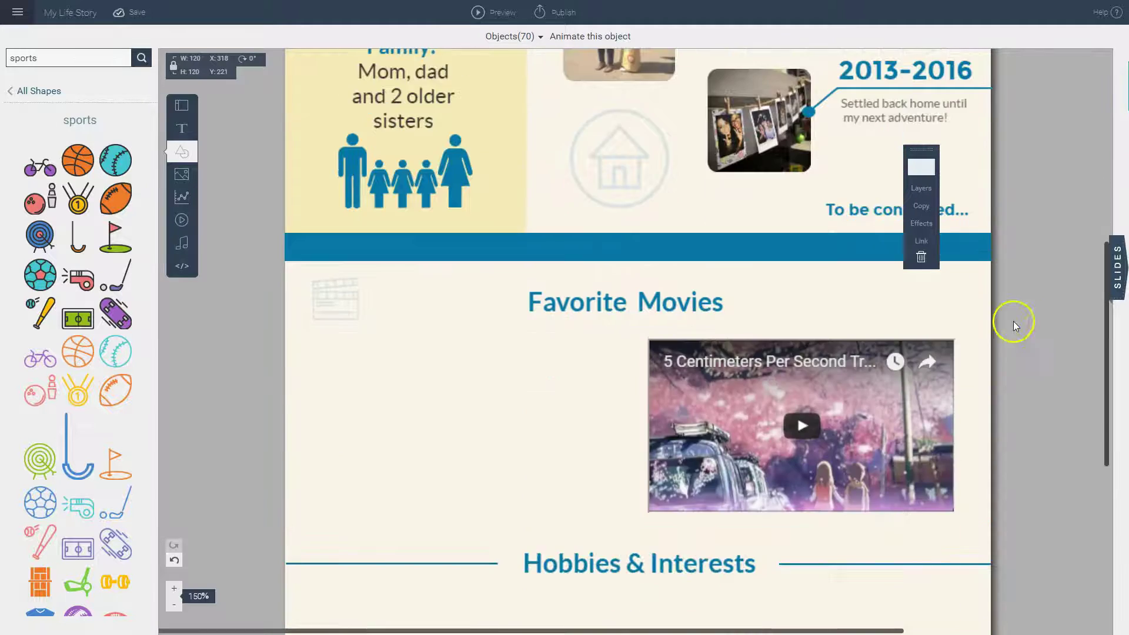
{"action": "left_click", "coordinate": [182, 223]}
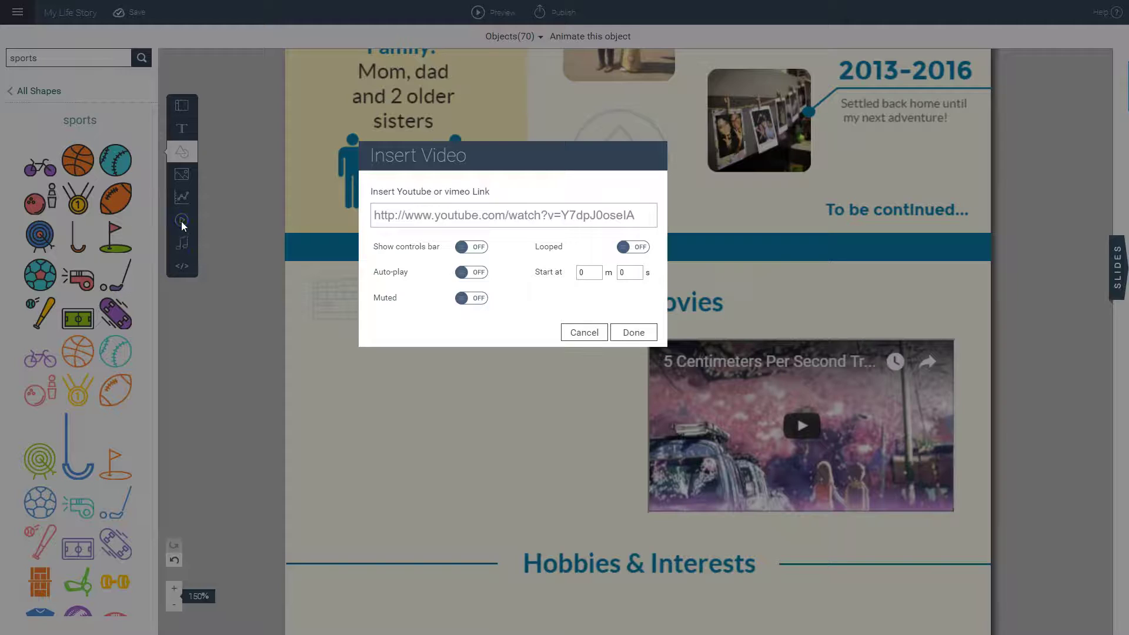
{"action": "left_click", "coordinate": [502, 215]}
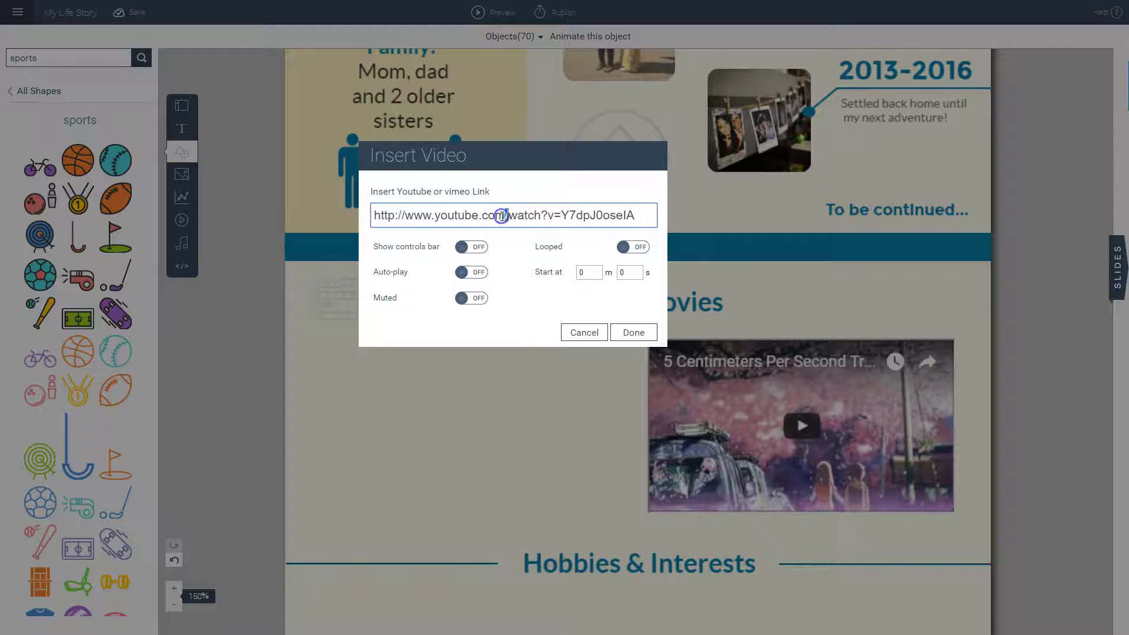
{"action": "triple_click", "coordinate": [502, 216]}
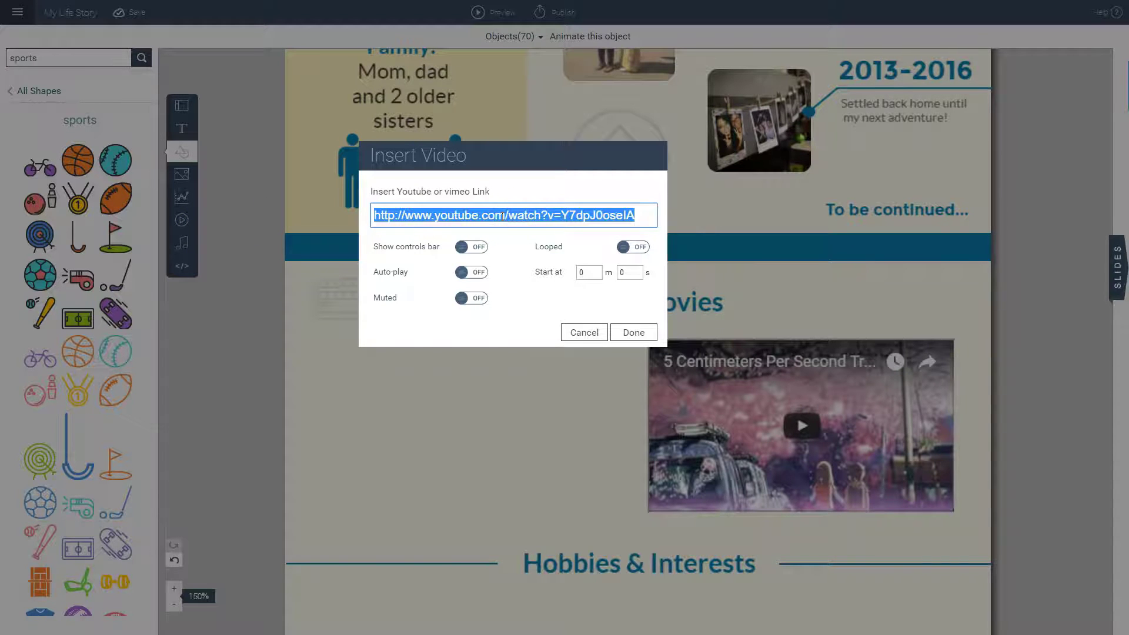
{"action": "type", "text": "https://www.youtube.com/watch?v=-78i9JJEIh8"}
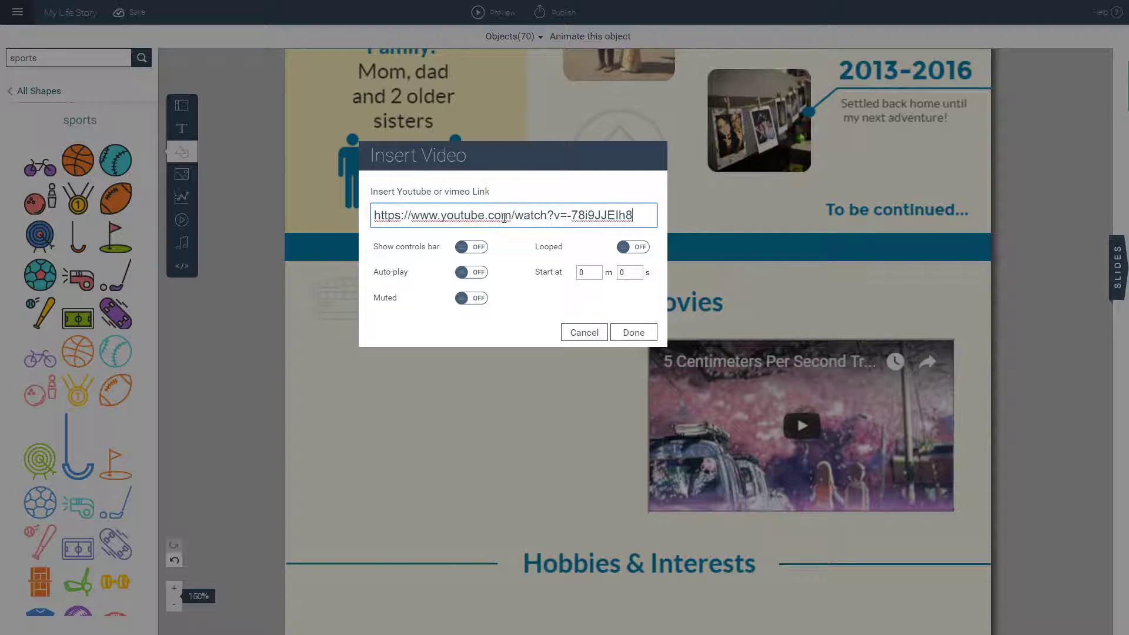
{"action": "left_click", "coordinate": [476, 273]}
{"action": "left_click_drag", "start_coordinate": [476, 276], "coordinate": [495, 281]}
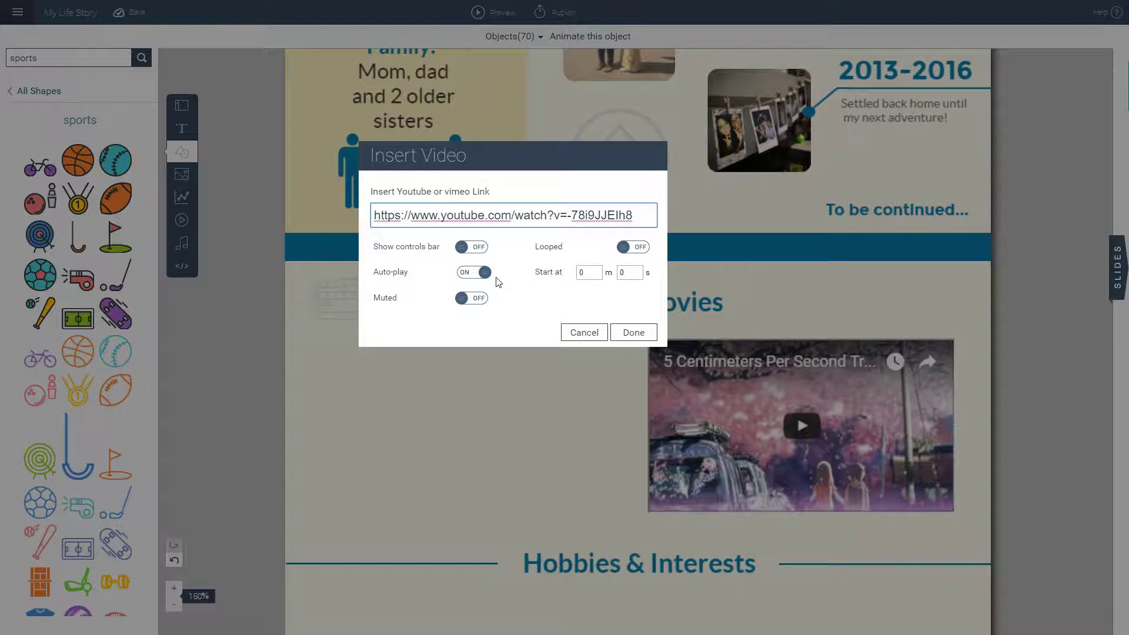
{"action": "left_click", "coordinate": [640, 333]}
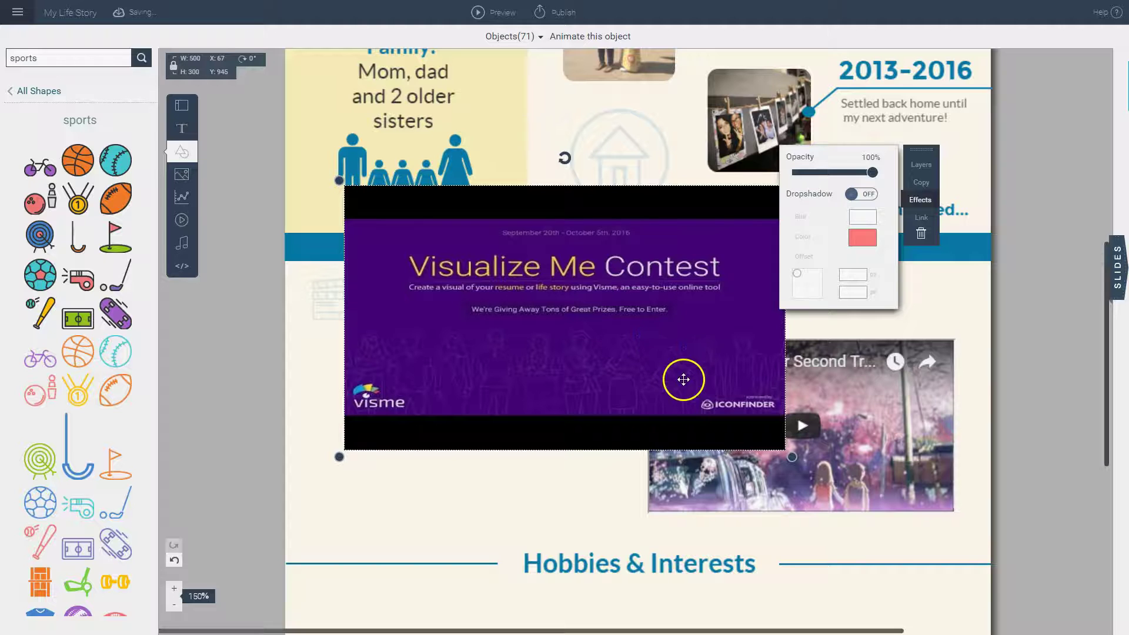
Step: Shrink the video and place it left of the trailer under Favorite Movies
{"action": "left_click_drag", "start_coordinate": [635, 366], "coordinate": [598, 441]}
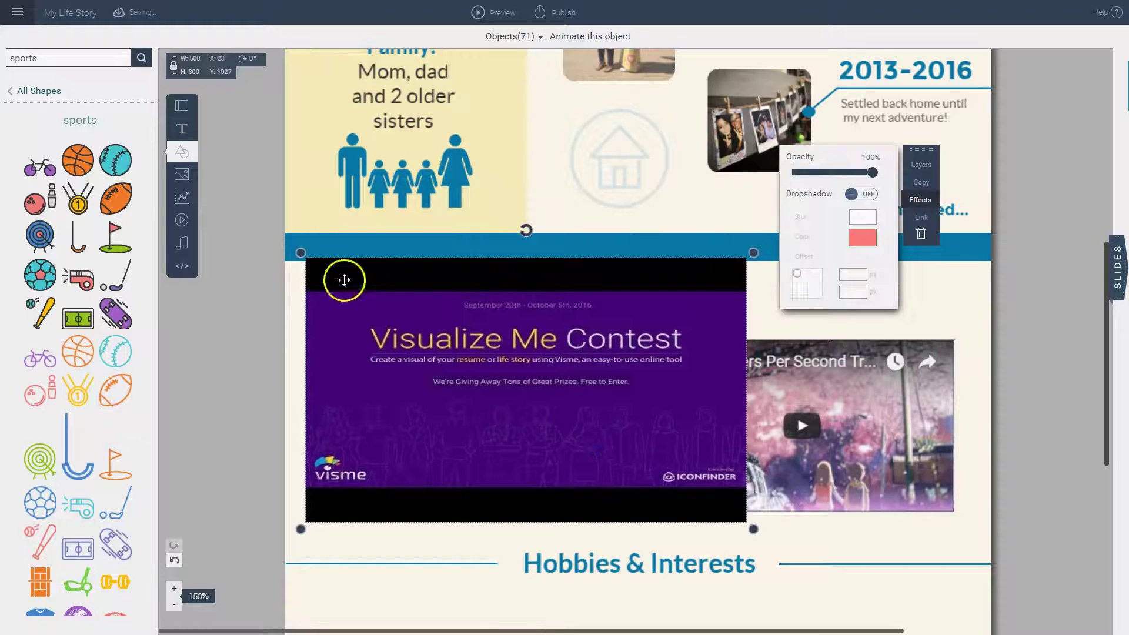
{"action": "left_click_drag", "start_coordinate": [302, 252], "coordinate": [308, 258]}
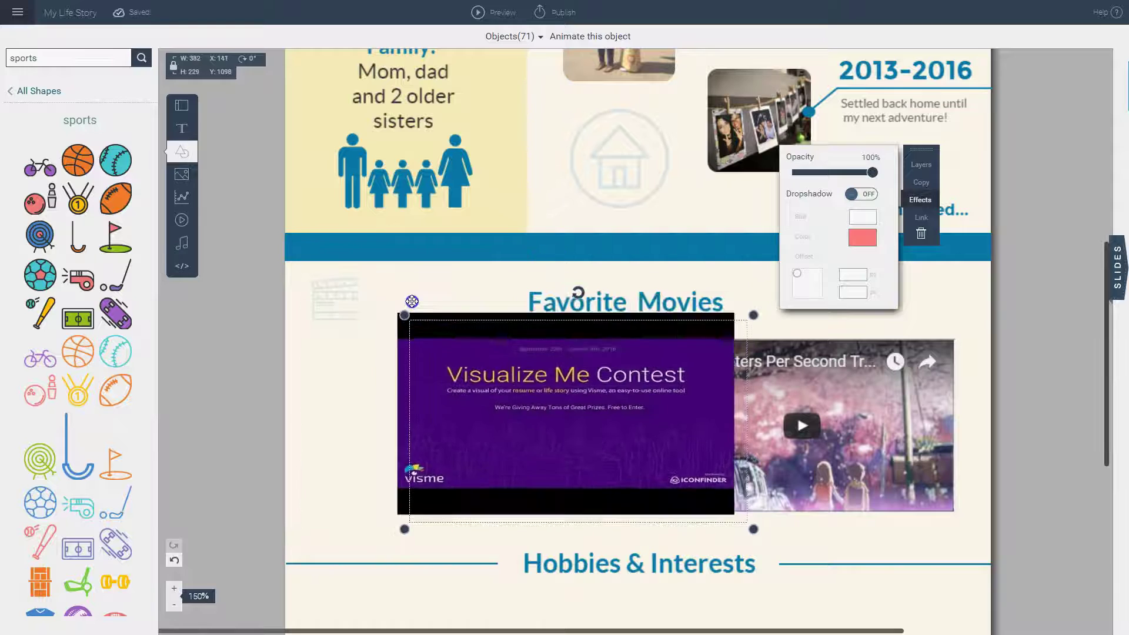
{"action": "left_click_drag", "start_coordinate": [412, 301], "coordinate": [447, 319]}
{"action": "left_click_drag", "start_coordinate": [491, 378], "coordinate": [372, 371]}
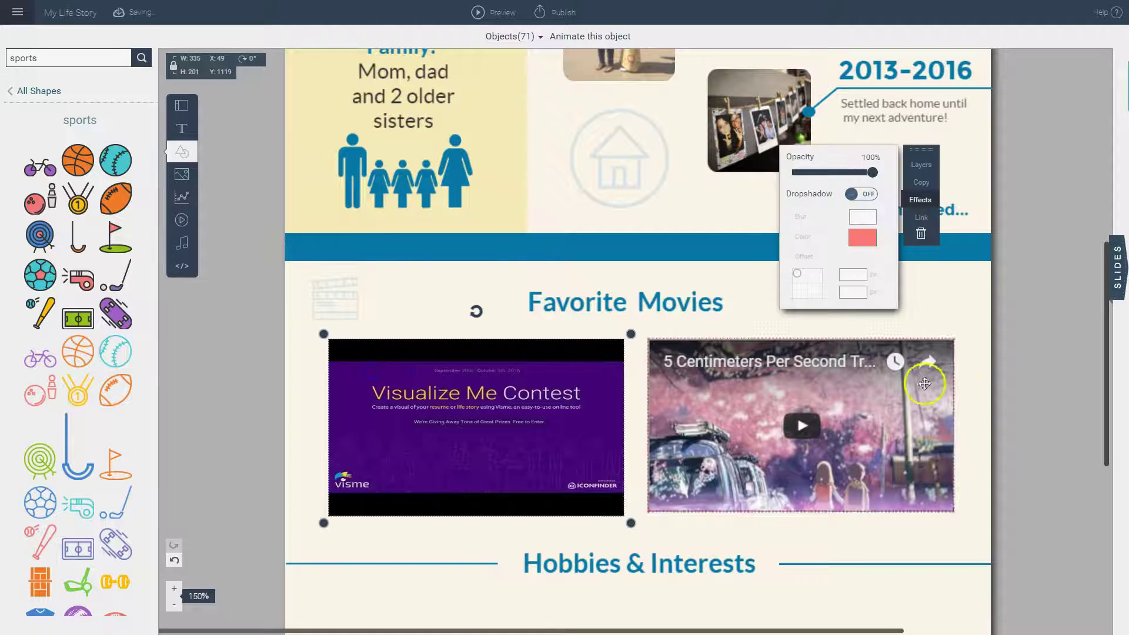
{"action": "left_click", "coordinate": [989, 367]}
Step: Add a radial widget, sized small above 'How I Spend My Time' under Hobbies & Interests
{"action": "scroll", "coordinate": [989, 367], "scroll_direction": "down", "scroll_amount": 5}
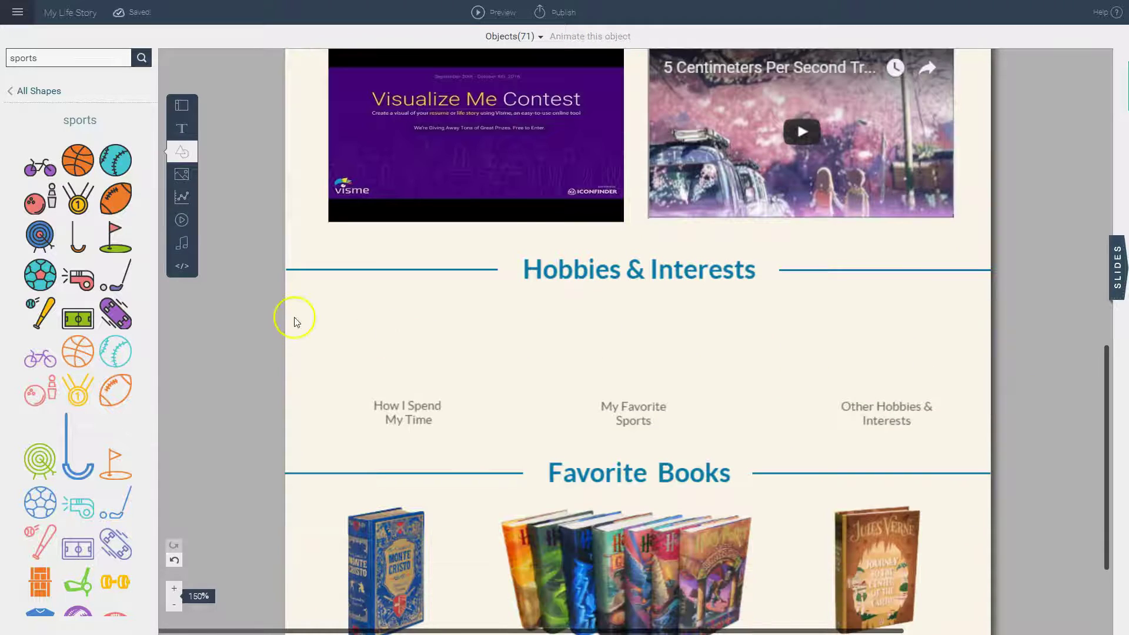
{"action": "scroll", "coordinate": [250, 305], "scroll_direction": "down", "scroll_amount": 1}
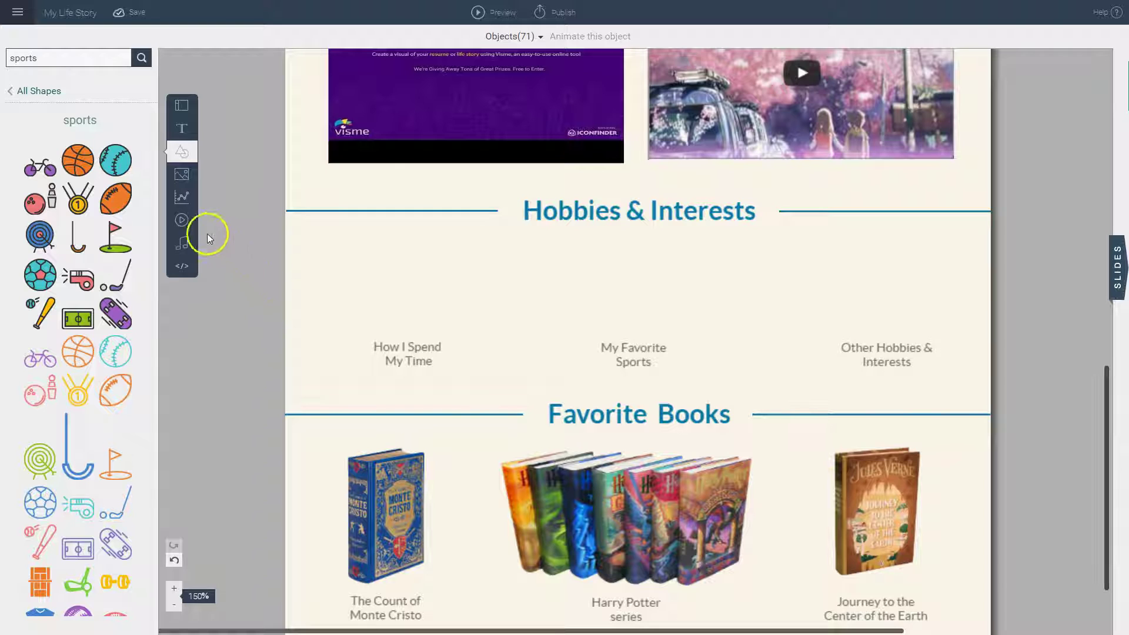
{"action": "left_click", "coordinate": [184, 200]}
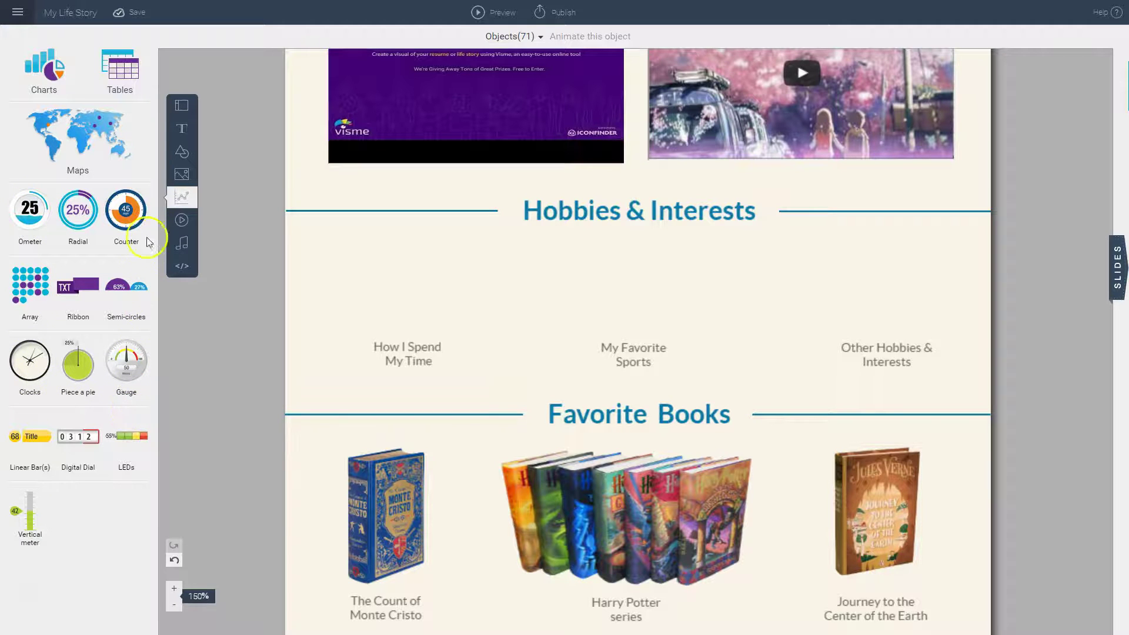
{"action": "left_click", "coordinate": [78, 217]}
{"action": "left_click_drag", "start_coordinate": [537, 285], "coordinate": [373, 297]}
{"action": "left_click_drag", "start_coordinate": [350, 219], "coordinate": [429, 278]}
{"action": "left_click_drag", "start_coordinate": [481, 322], "coordinate": [408, 266]}
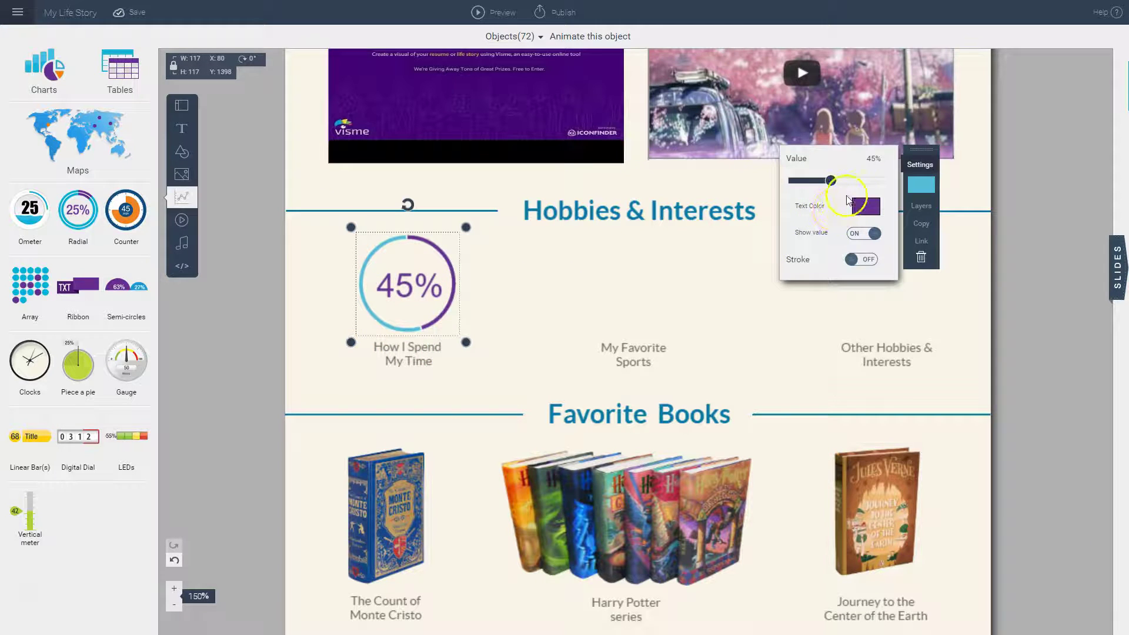
Step: Change the gauge value from 45 to 55% and make it slightly smaller
{"action": "double_click", "coordinate": [871, 159]}
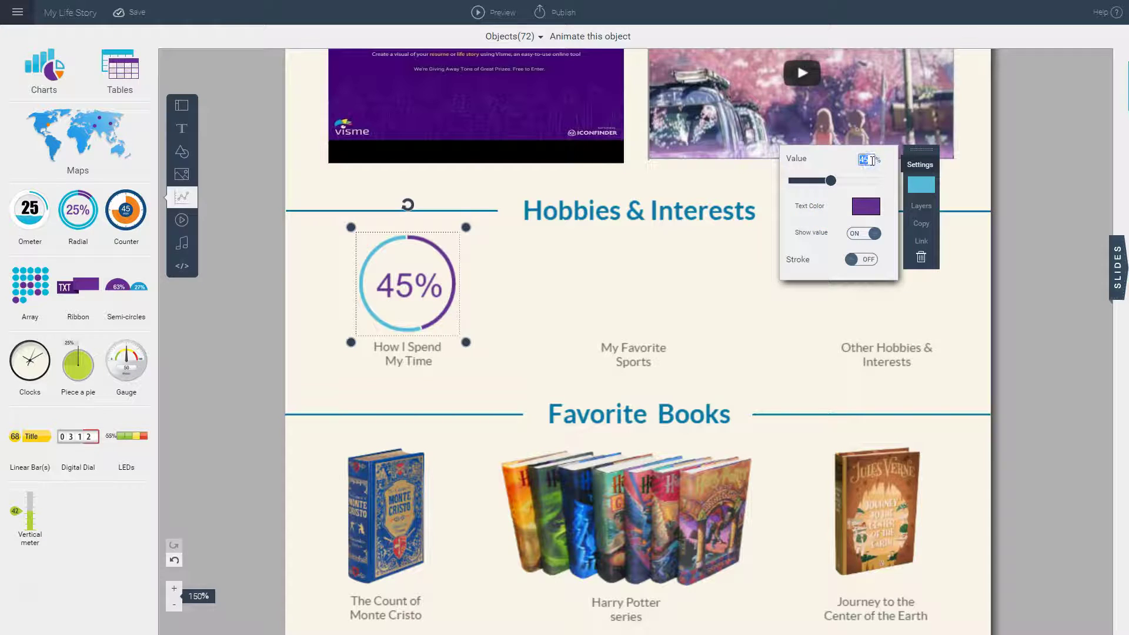
{"action": "type", "text": "55"}
{"action": "key", "text": "Return"}
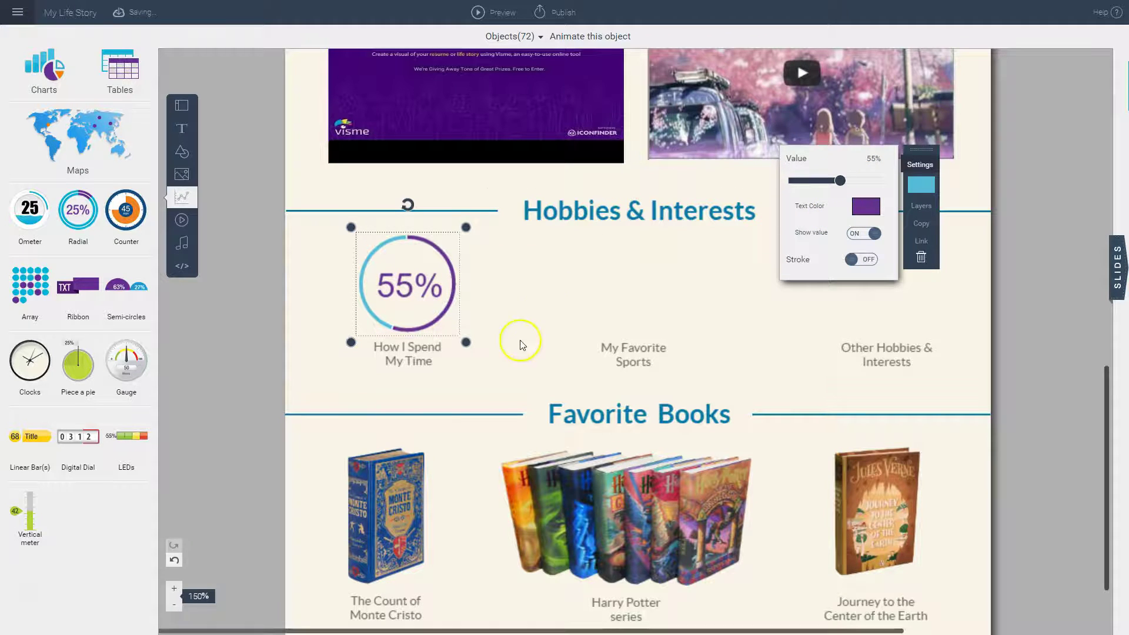
{"action": "left_click_drag", "start_coordinate": [469, 341], "coordinate": [461, 323]}
{"action": "left_click", "coordinate": [729, 288]}
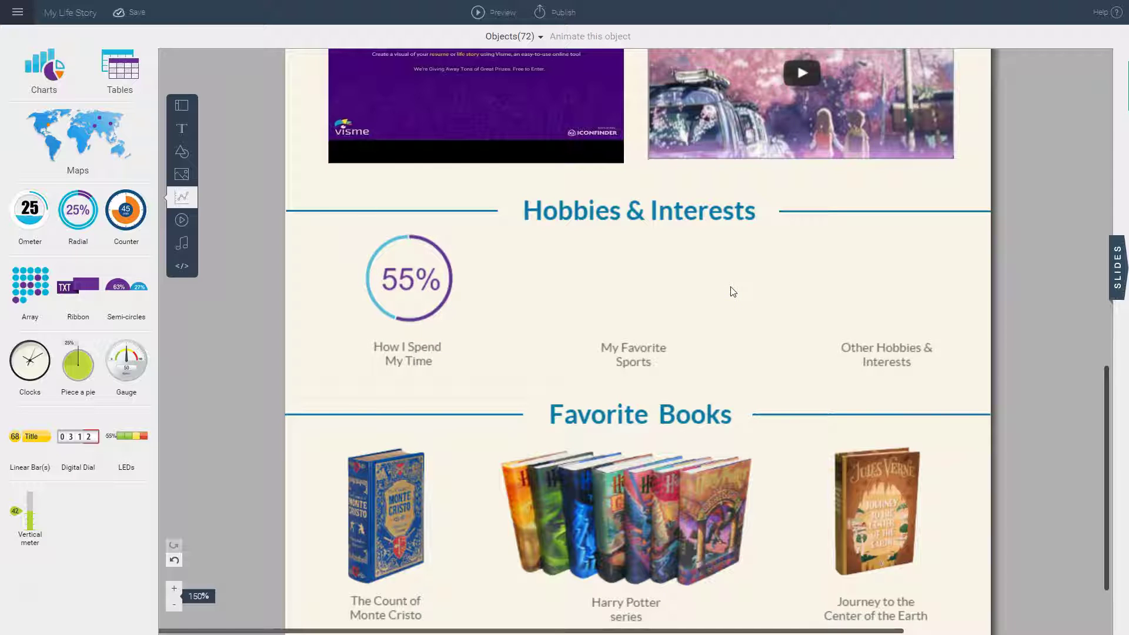
Step: Add a ribbon bar widget, widened and placed above My Favorite Sports
{"action": "left_click", "coordinate": [575, 295]}
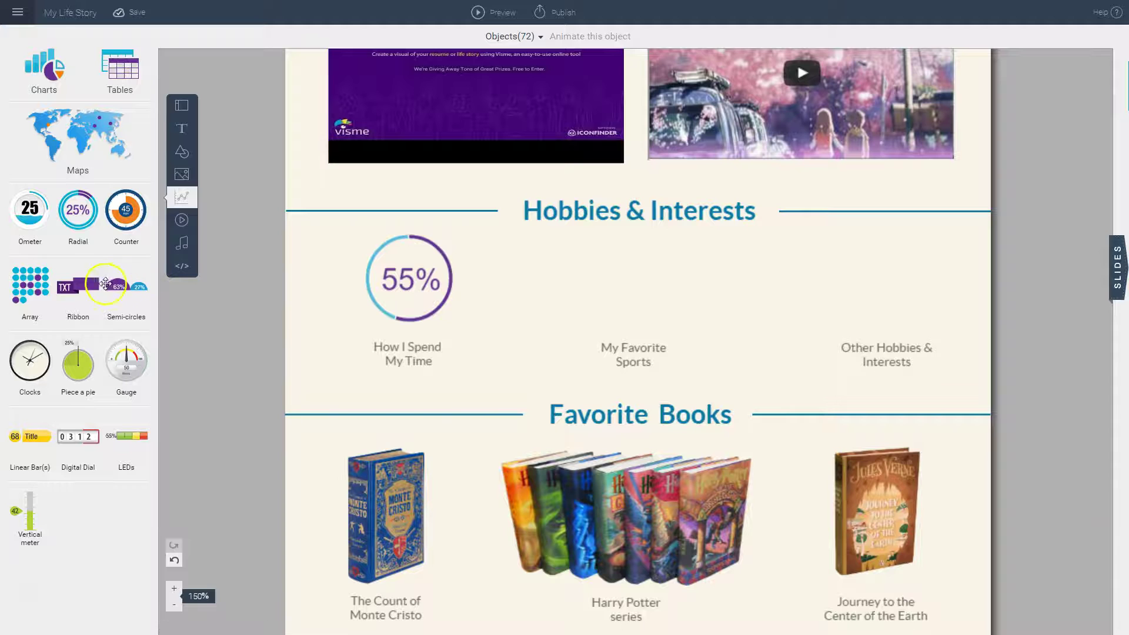
{"action": "left_click", "coordinate": [81, 287]}
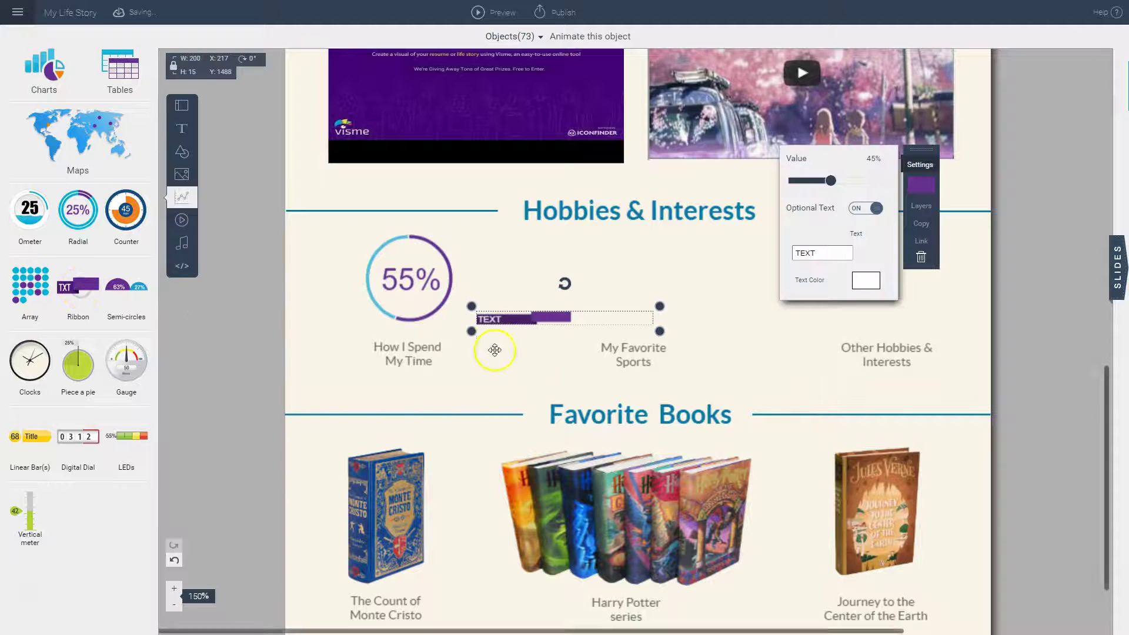
{"action": "left_click", "coordinate": [541, 318]}
{"action": "left_click_drag", "start_coordinate": [541, 319], "coordinate": [640, 261]}
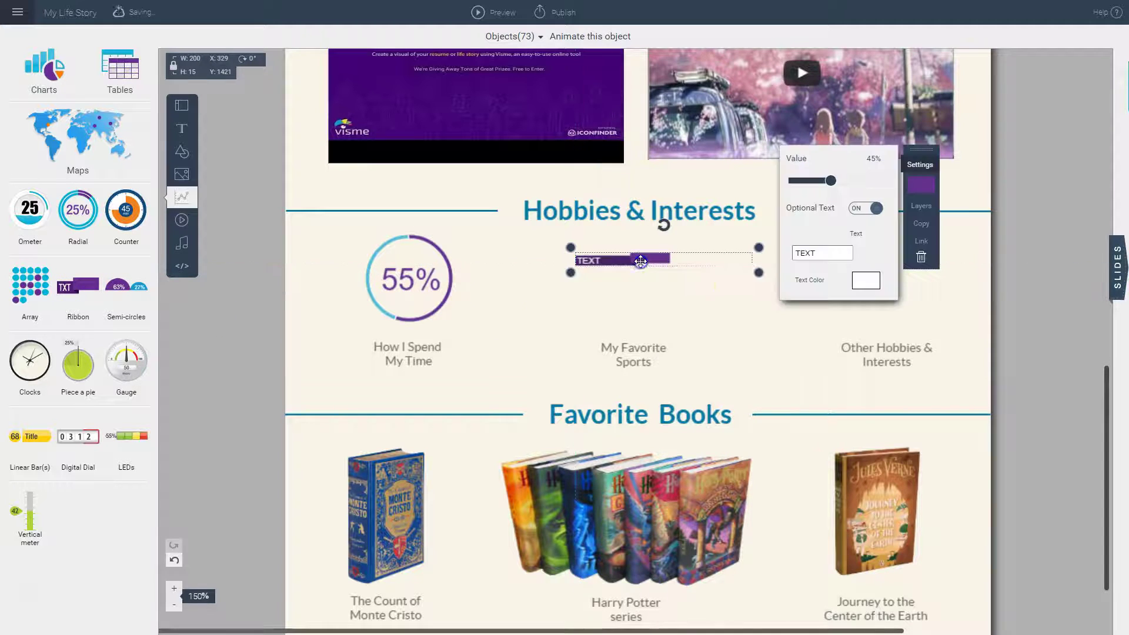
{"action": "left_click_drag", "start_coordinate": [759, 274], "coordinate": [831, 299]}
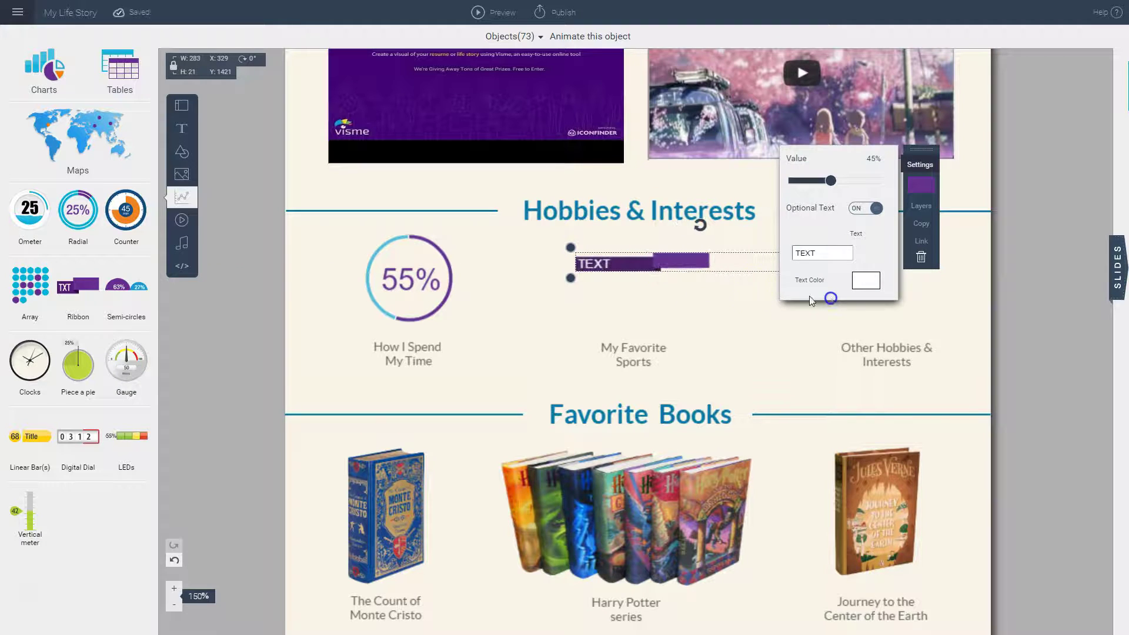
{"action": "left_click", "coordinate": [671, 265]}
{"action": "left_click_drag", "start_coordinate": [671, 265], "coordinate": [683, 260]}
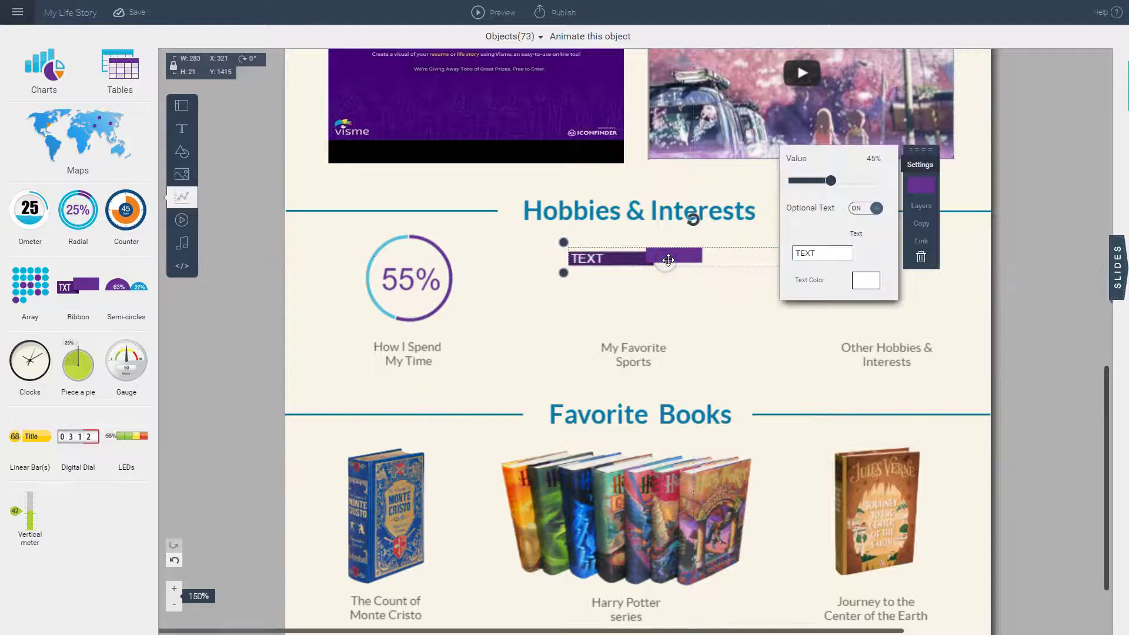
Step: Label the ribbon 'Dancing' at 100% and place a duplicate beneath it
{"action": "left_click", "coordinate": [835, 253]}
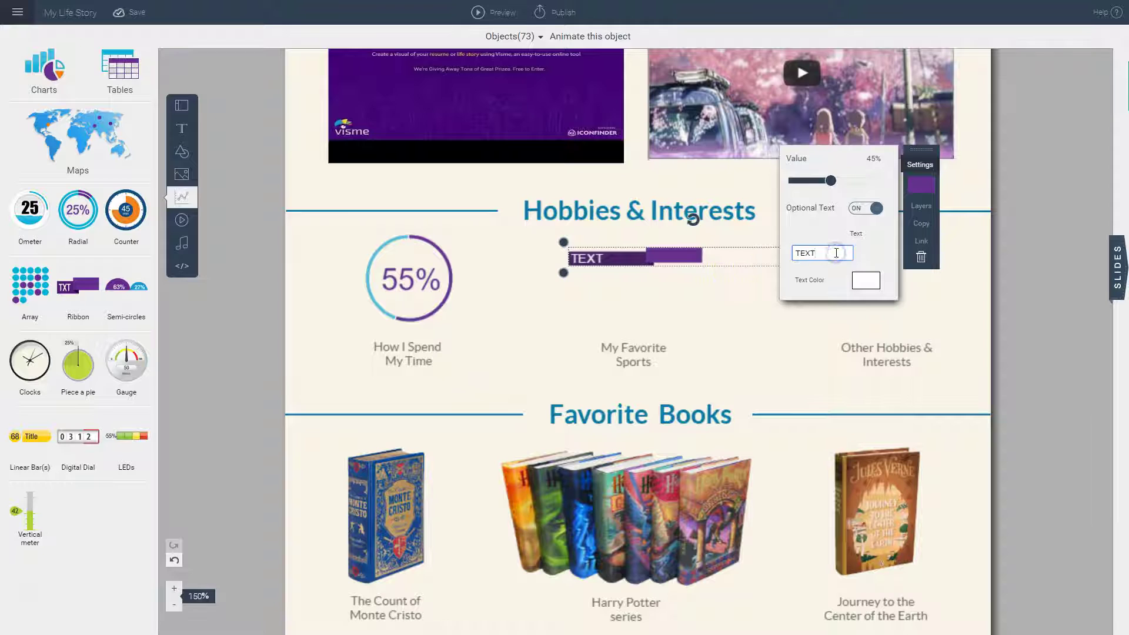
{"action": "key", "text": "BackSpace"}
{"action": "key", "text": "BackSpace"}
{"action": "key", "text": "BackSpace"}
{"action": "key", "text": "BackSpace"}
{"action": "type", "text": "Dancing"}
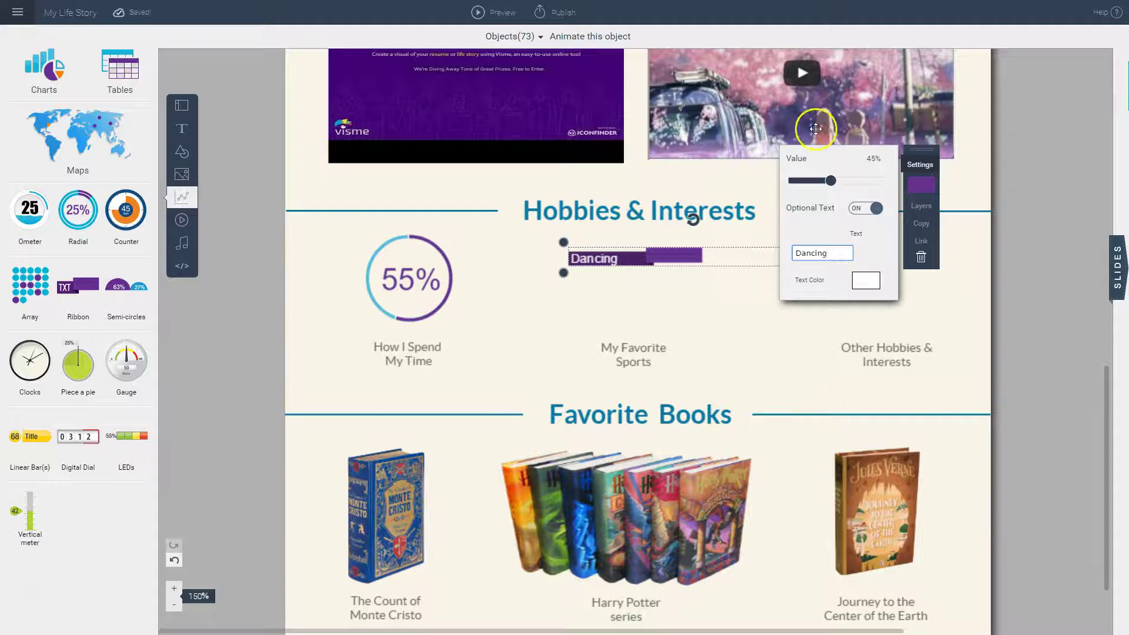
{"action": "left_click_drag", "start_coordinate": [831, 180], "coordinate": [892, 180]}
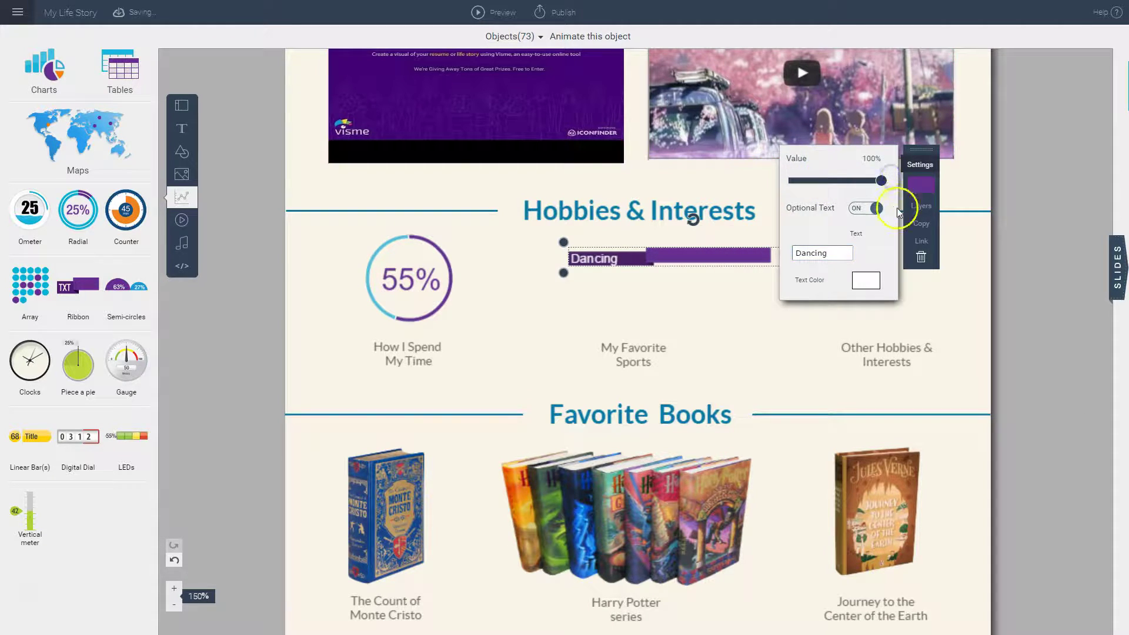
{"action": "left_click", "coordinate": [921, 224]}
{"action": "left_click_drag", "start_coordinate": [680, 262], "coordinate": [652, 290]}
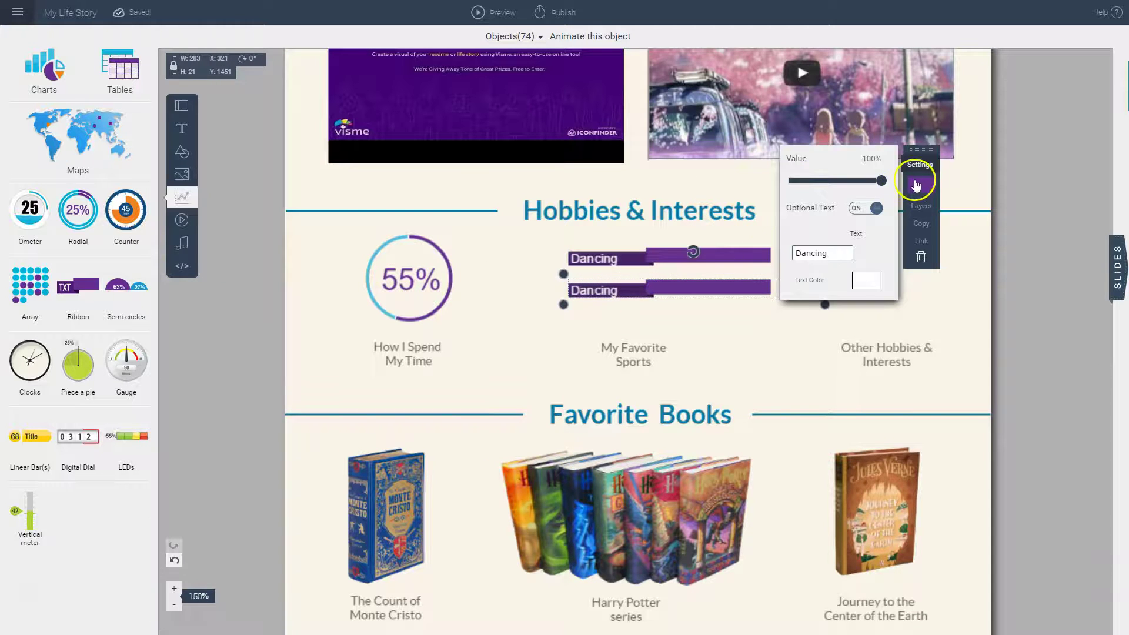
Step: Make the copied bar red, relabel it 'Reading' and shorten it to 76%
{"action": "left_click", "coordinate": [921, 185]}
{"action": "left_click", "coordinate": [873, 189]}
{"action": "double_click", "coordinate": [822, 252]}
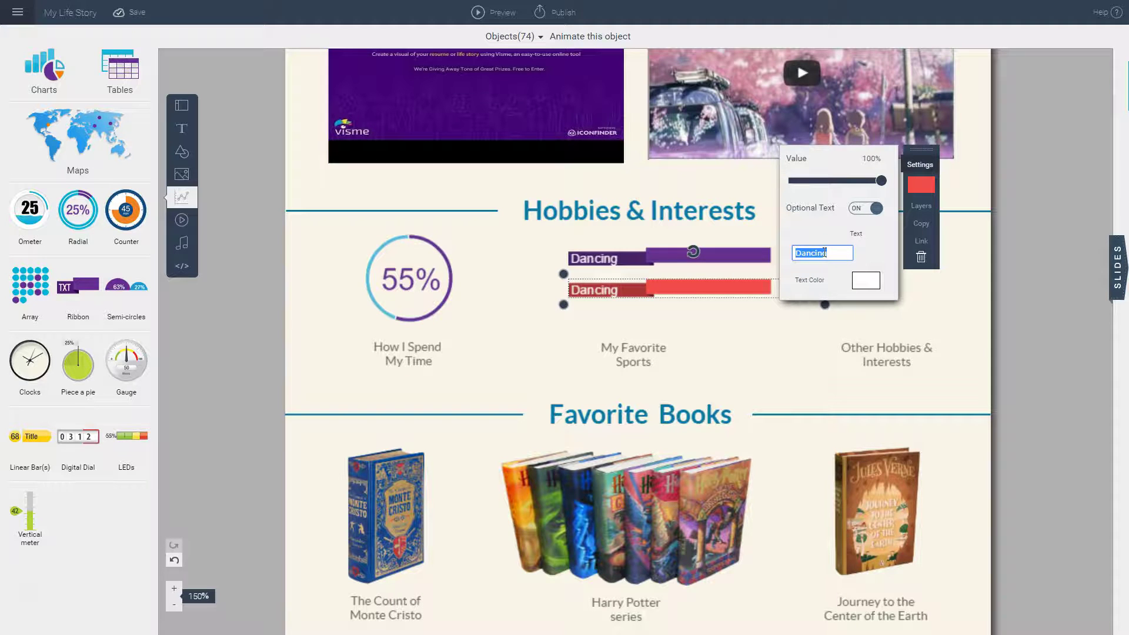
{"action": "type", "text": "Reading"}
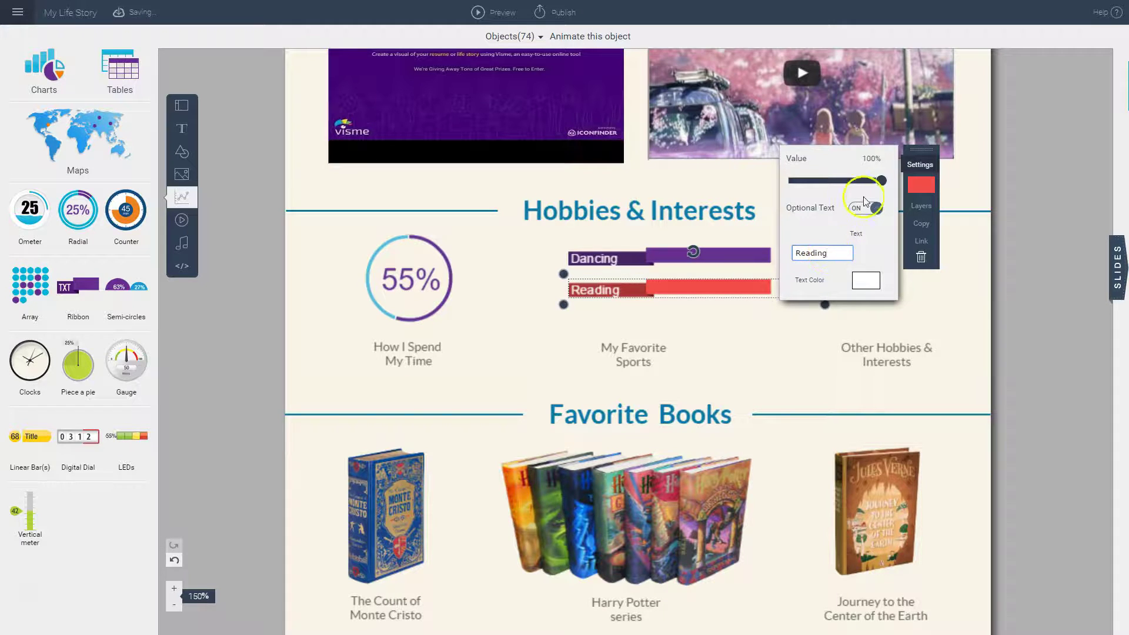
{"action": "left_click_drag", "start_coordinate": [881, 180], "coordinate": [858, 175]}
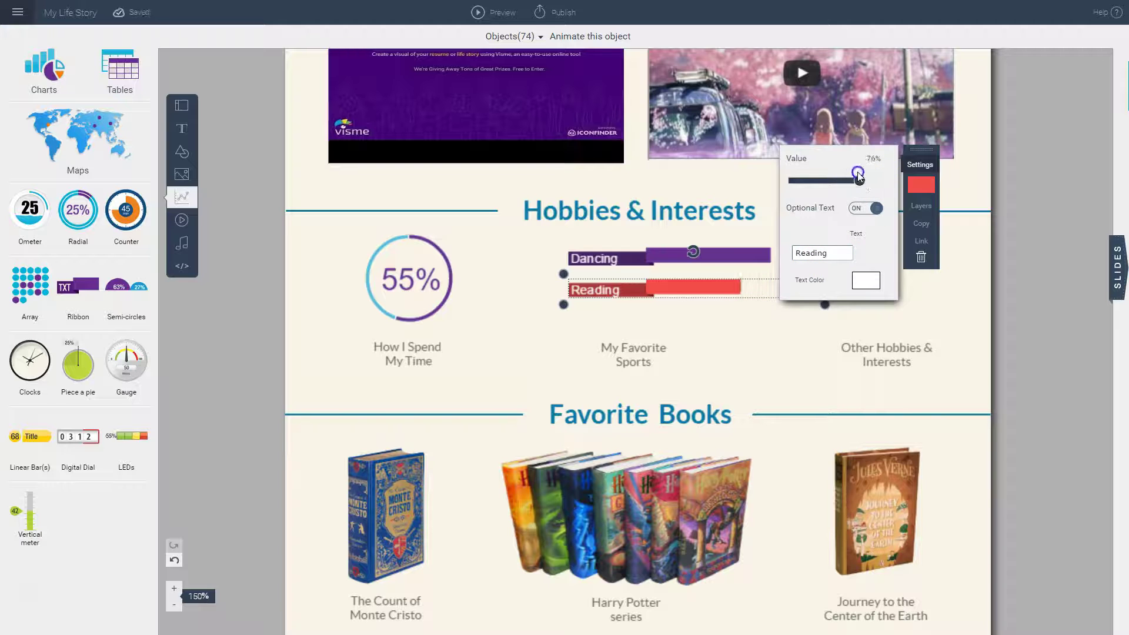
Step: Duplicate the Reading bar below it as a teal 'Sports' bar shortened to about 59%
{"action": "left_click", "coordinate": [921, 224]}
{"action": "left_click_drag", "start_coordinate": [700, 294], "coordinate": [693, 320]}
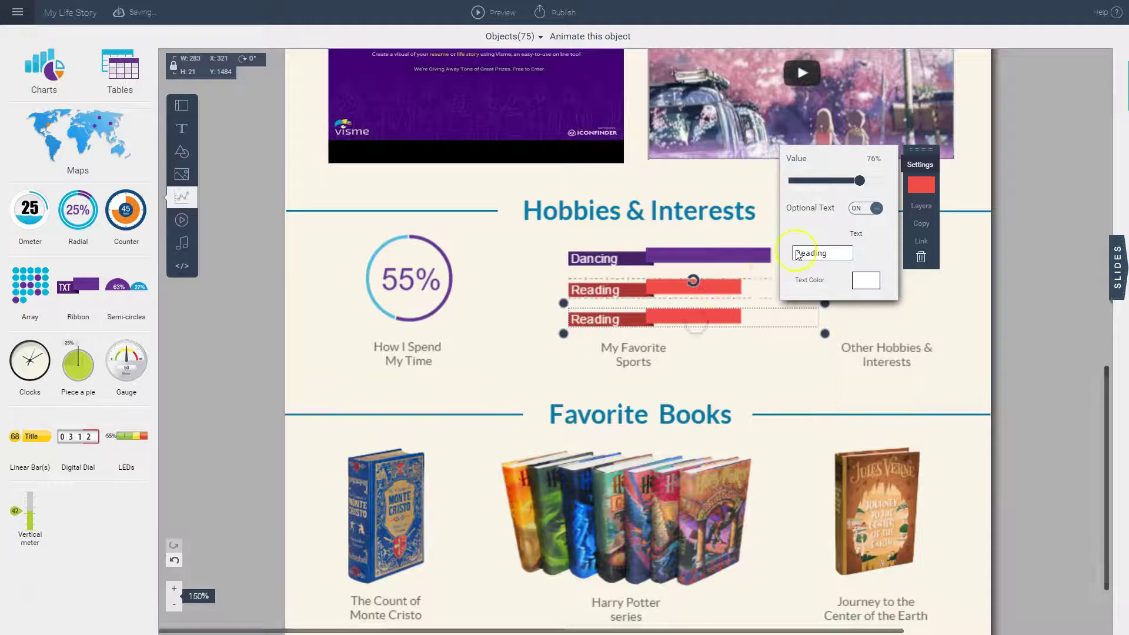
{"action": "left_click", "coordinate": [841, 252]}
{"action": "double_click", "coordinate": [841, 252]}
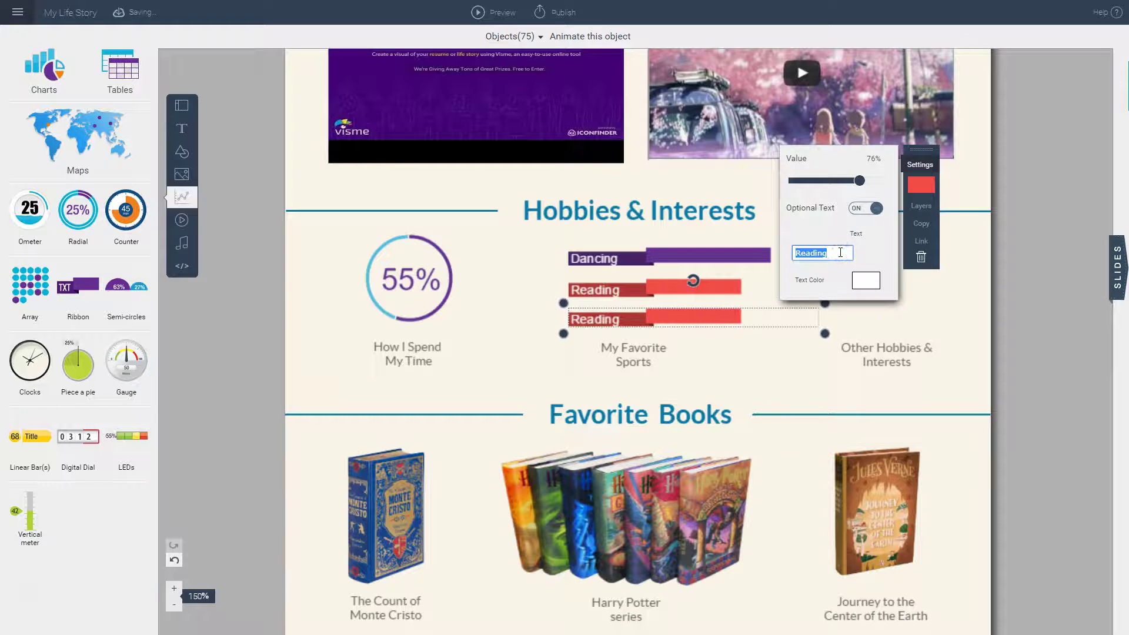
{"action": "type", "text": "Sports"}
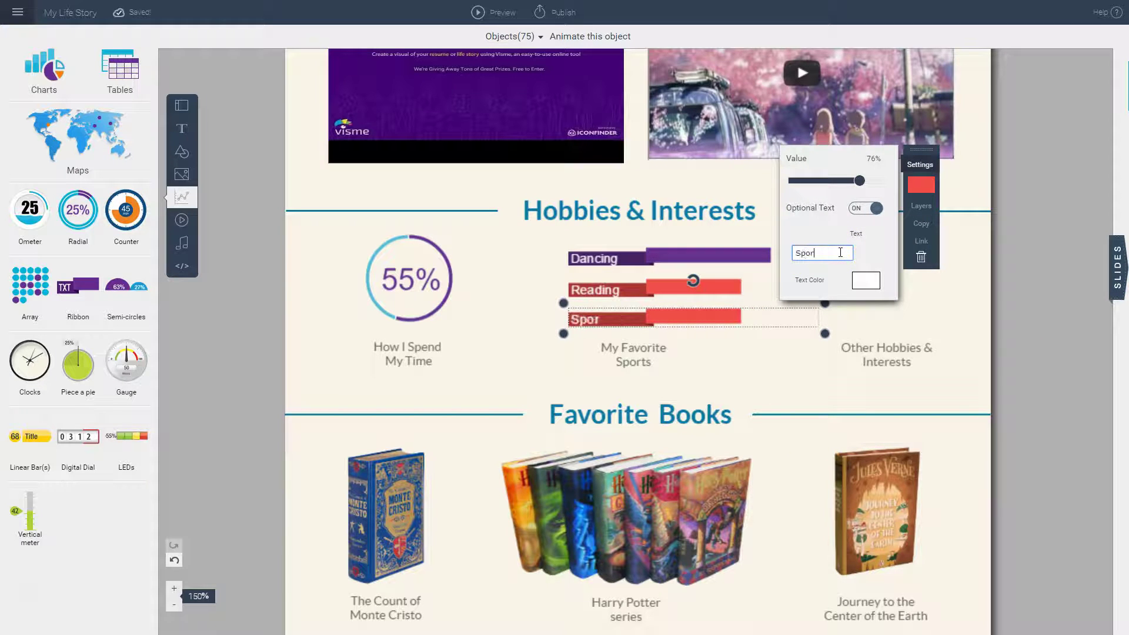
{"action": "left_click", "coordinate": [915, 185]}
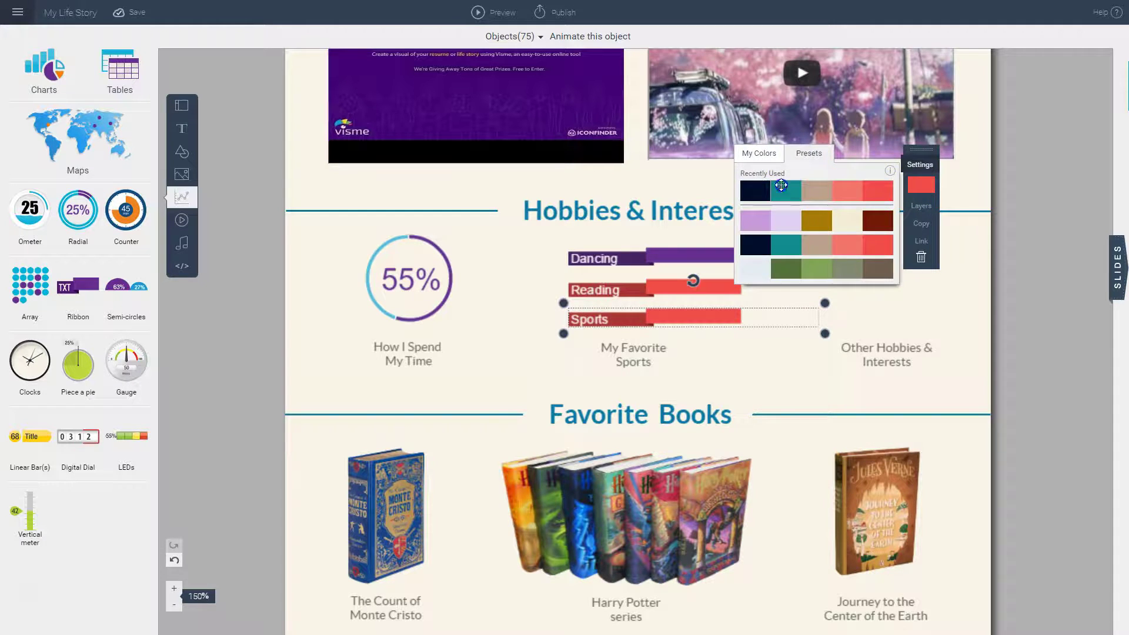
{"action": "left_click", "coordinate": [787, 190]}
{"action": "left_click", "coordinate": [728, 319]}
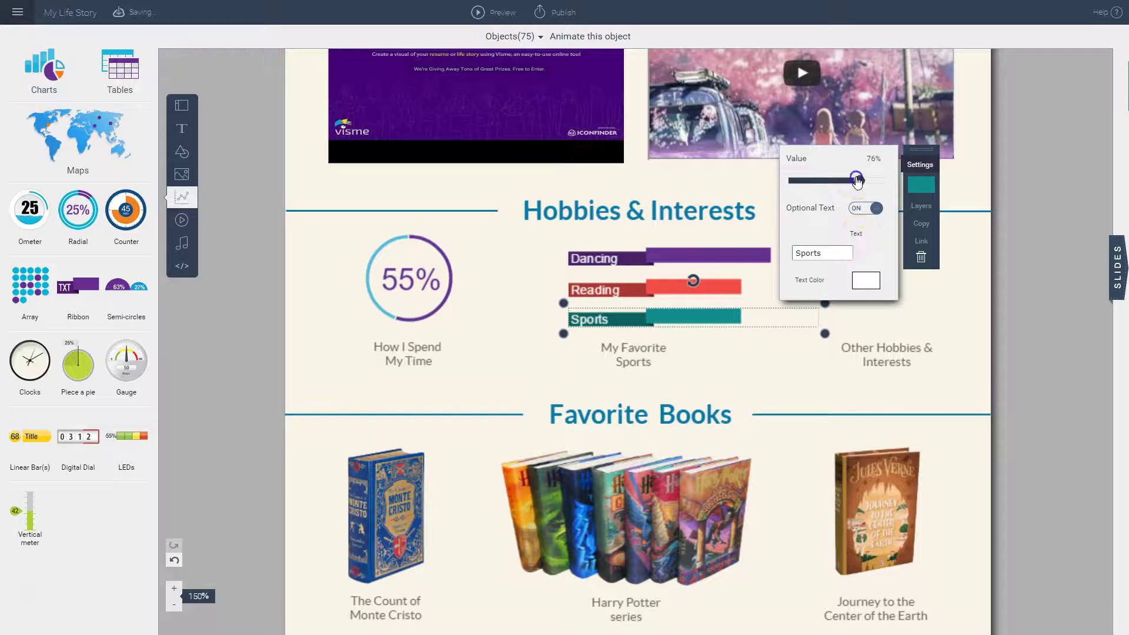
{"action": "left_click_drag", "start_coordinate": [859, 180], "coordinate": [840, 182]}
{"action": "left_click", "coordinate": [751, 330]}
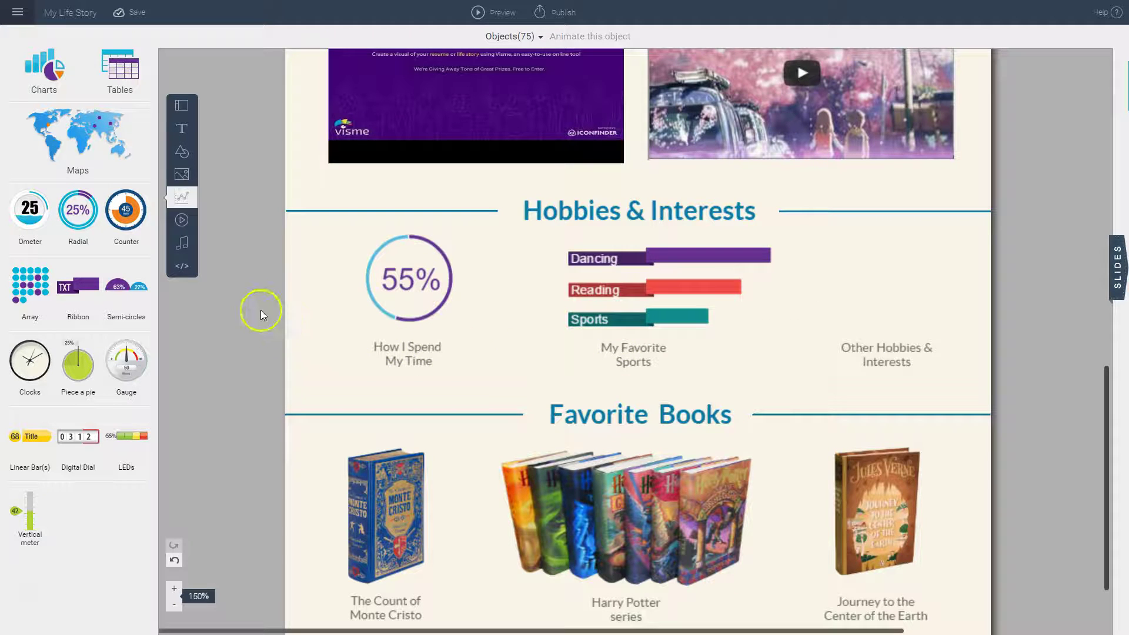
Step: Pick the 'Bright Future' track from the free audio library as background music
{"action": "left_click", "coordinate": [183, 247]}
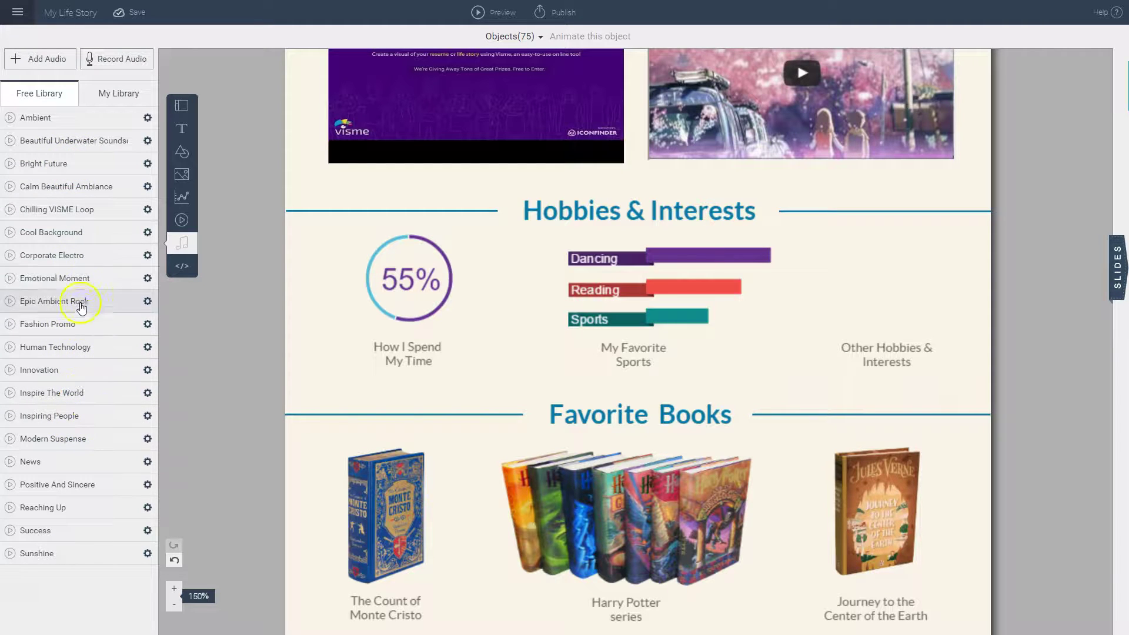
{"action": "left_click", "coordinate": [28, 169]}
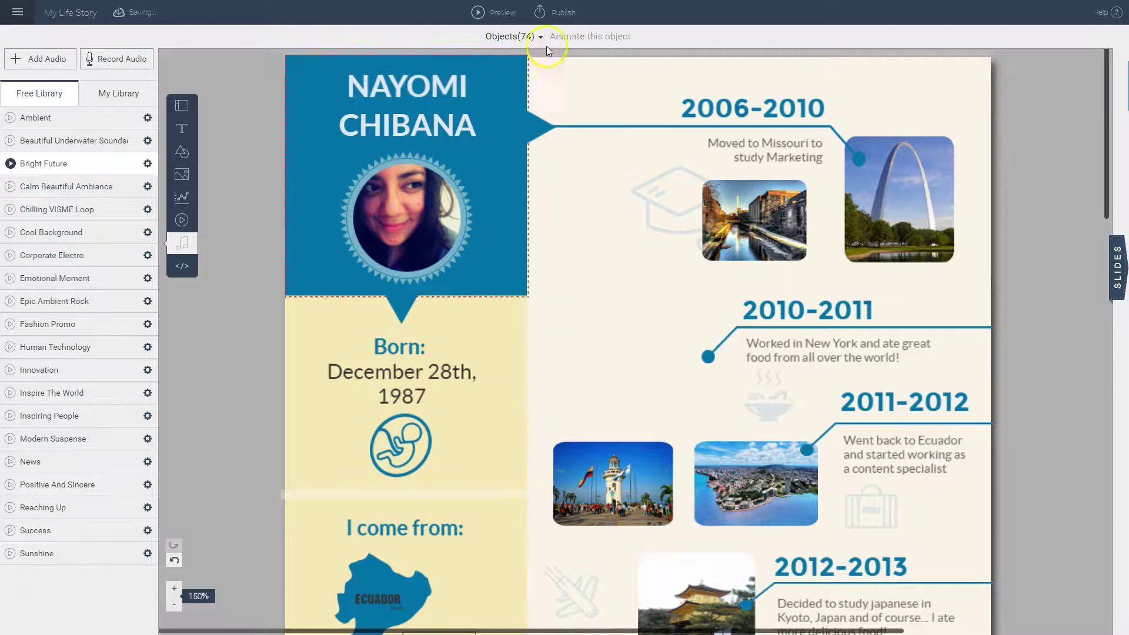
Step: Publish the infographic and select its 'Link to published work' URL for copying
{"action": "left_click", "coordinate": [557, 14]}
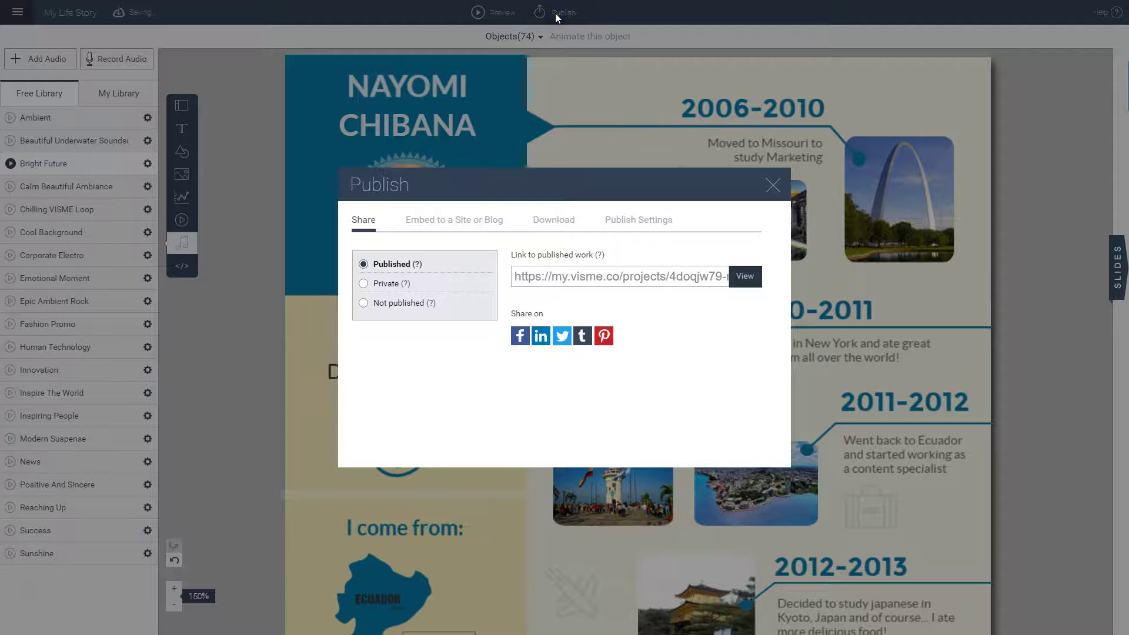
{"action": "left_click", "coordinate": [634, 280]}
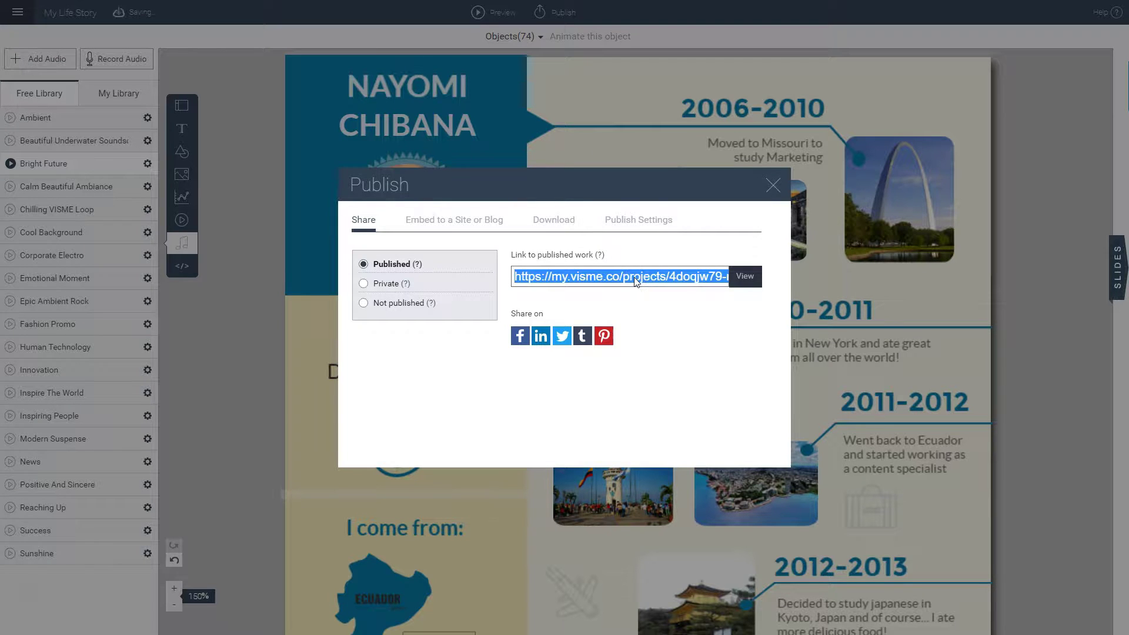